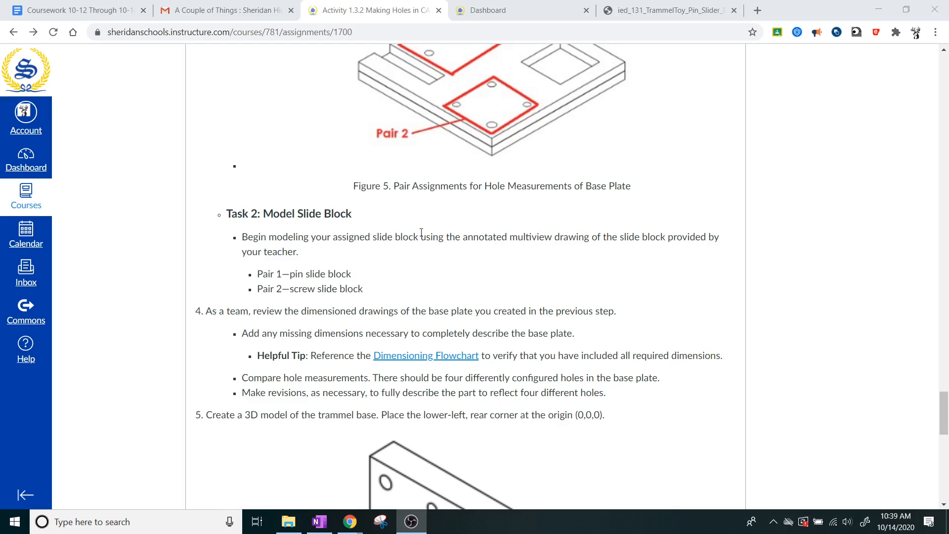
Step: Open the Trammel Toy pin slider drawing and examine its views, dimensions and title block
scroll(421, 233, "down", 1)
scroll(422, 233, "up", 1)
left_click(618, 2)
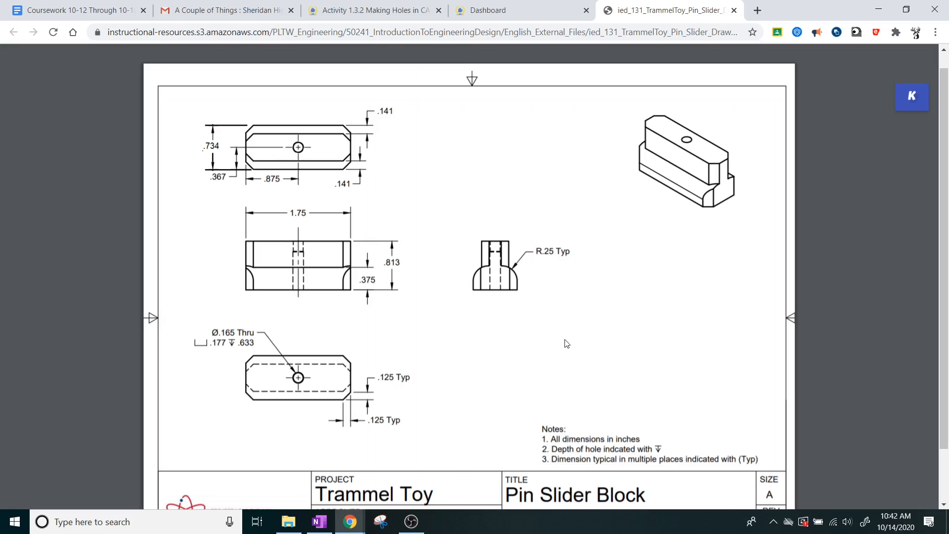
scroll(575, 360, "down", 1)
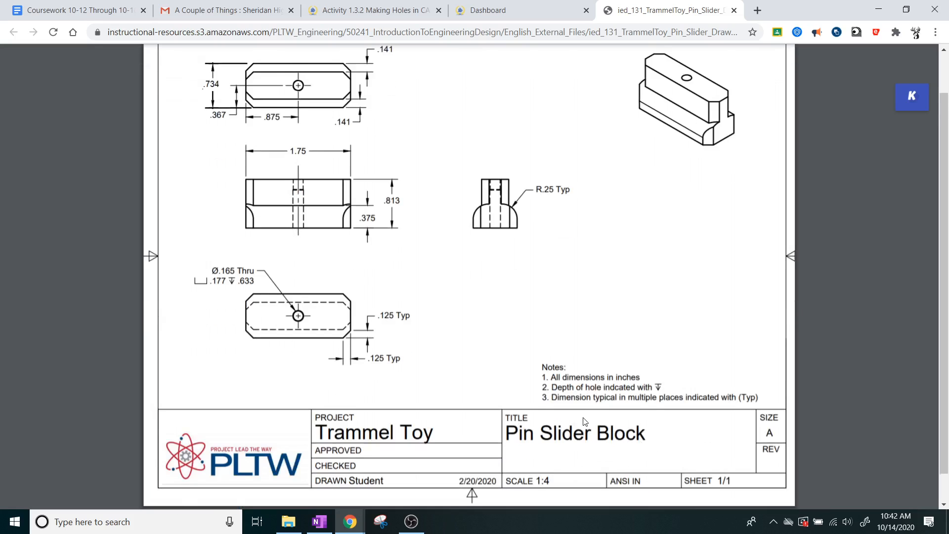
scroll(576, 413, "up", 1)
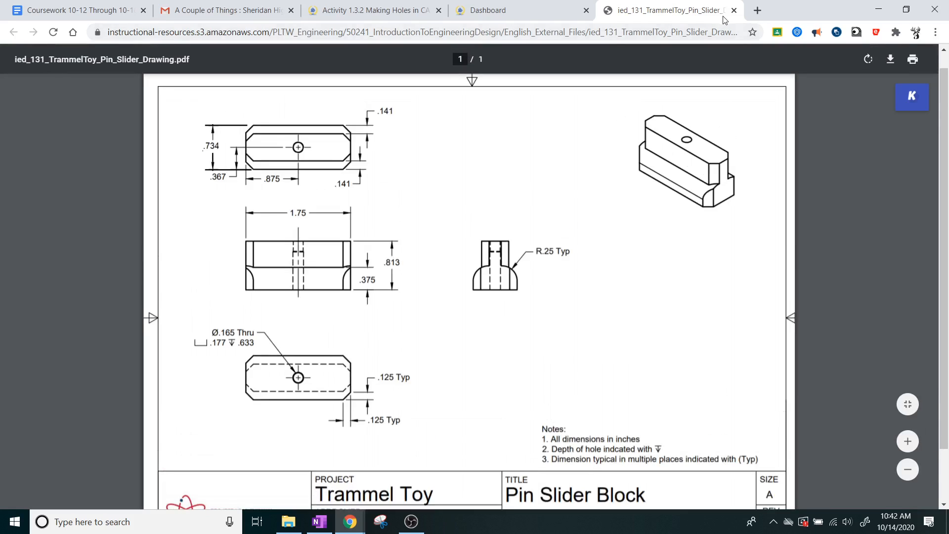
Step: Go to onshape.com in a new browser tab and sign in
left_click(756, 10)
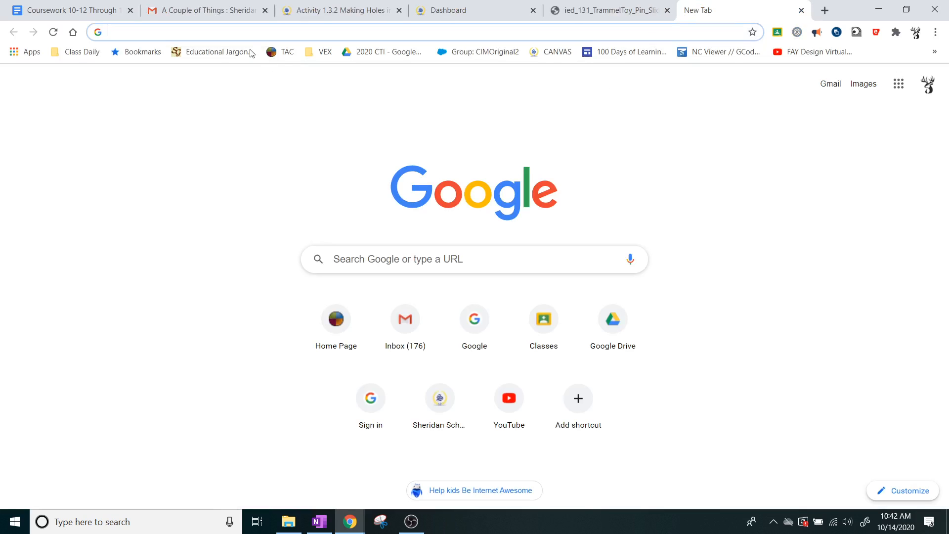
type("on")
key("Return")
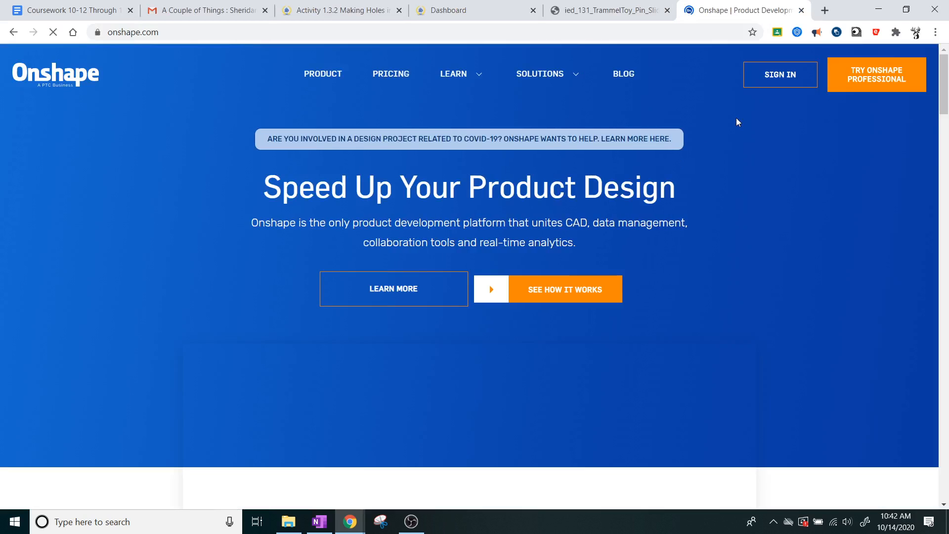
left_click(781, 75)
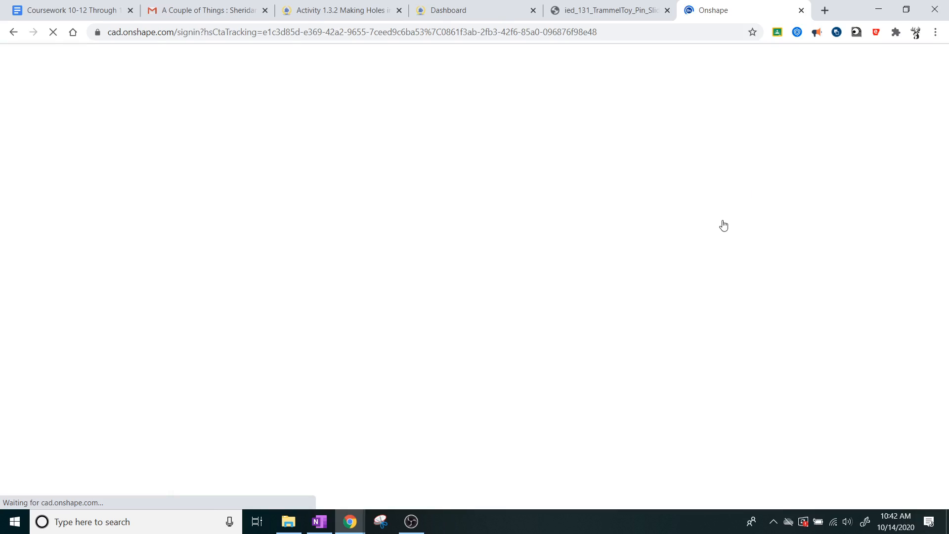
Step: Move the pin slider drawing out of the current browser window, leaving Onshape in view
left_click(601, 11)
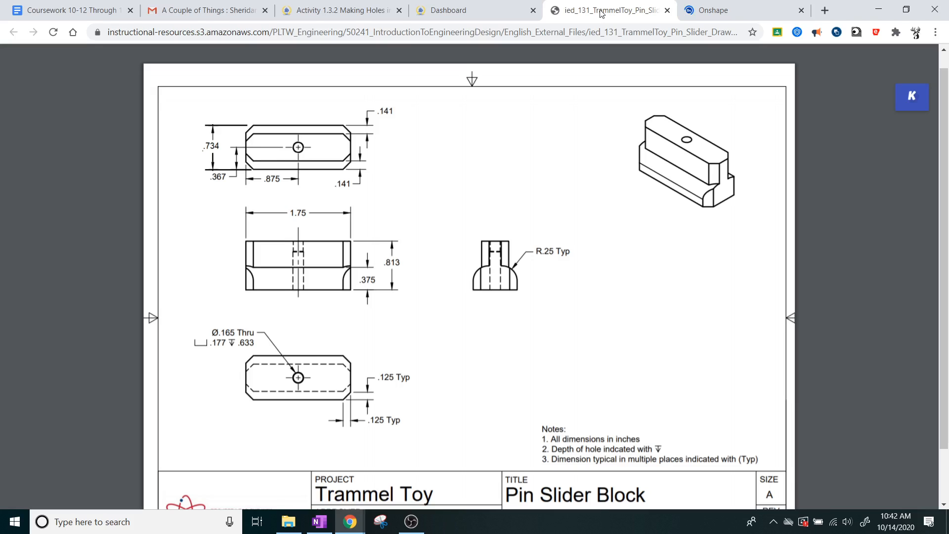
left_click_drag(602, 15, 948, 30)
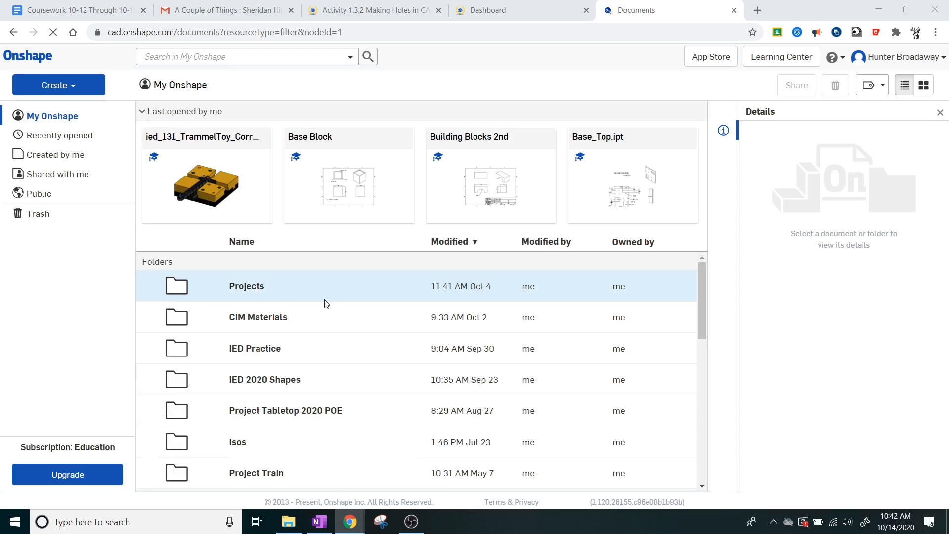
Step: Open the Projects folder and create a new folder in it named Trammel Toy
double_click(326, 303)
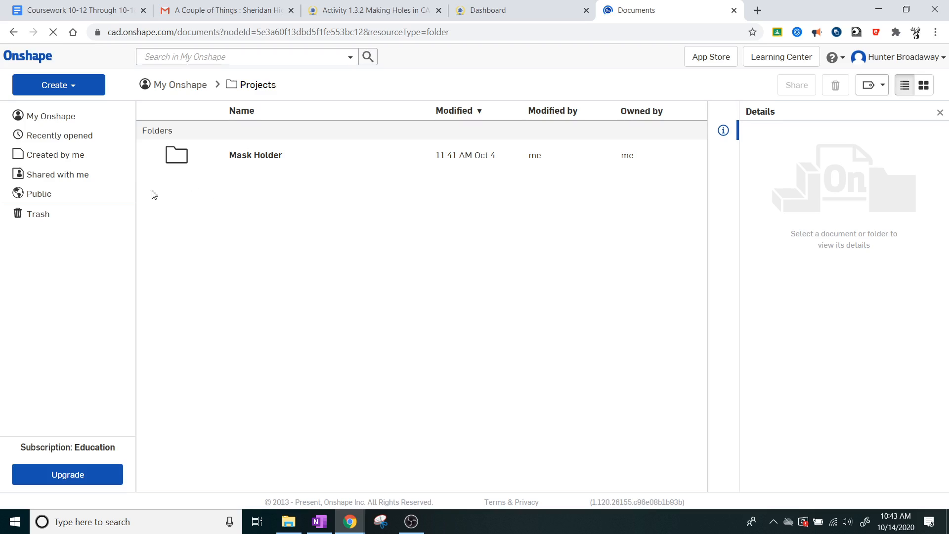
left_click(85, 86)
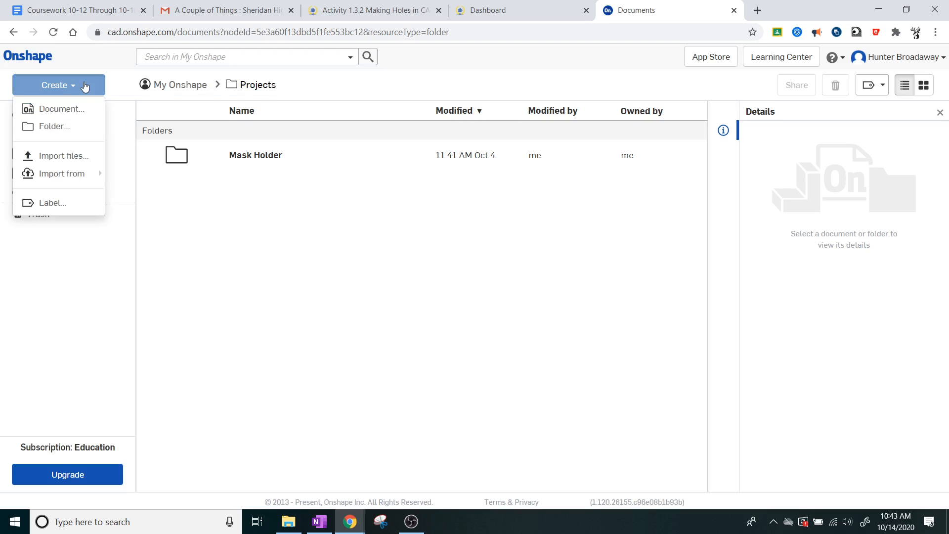
left_click(58, 126)
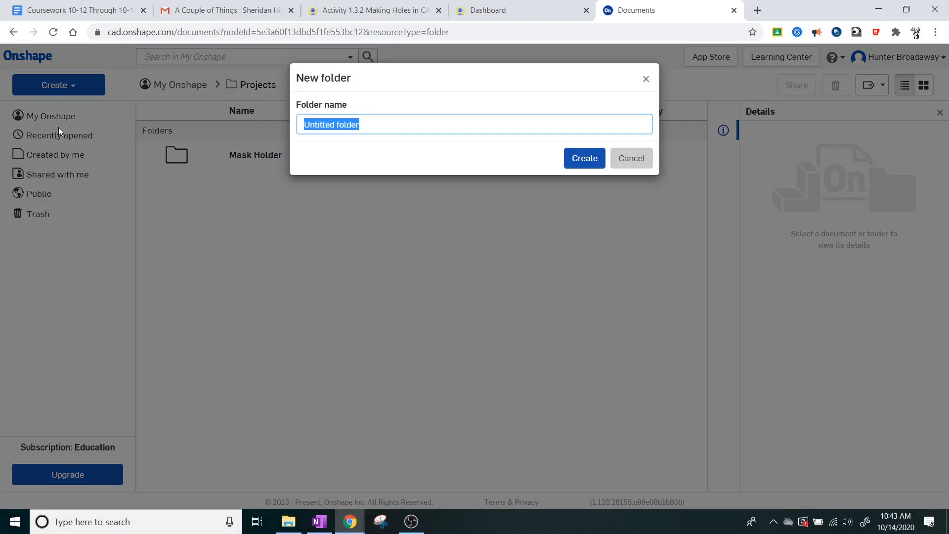
type("Trammel Toy")
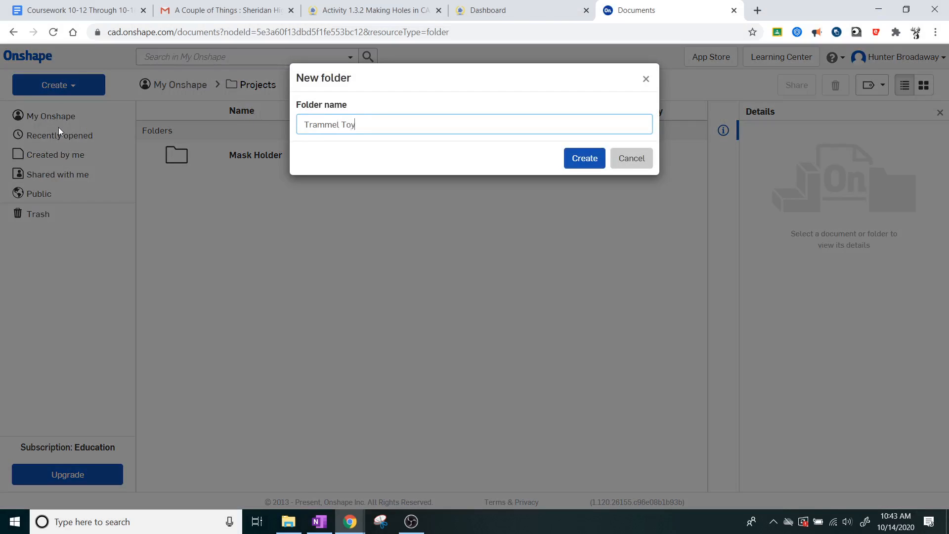
key("Return")
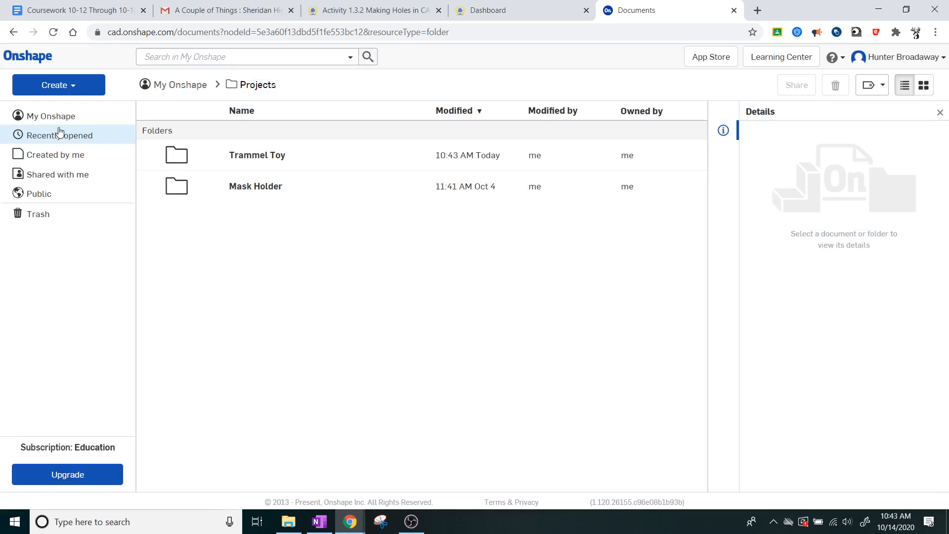
Step: Create a new document named Pin Slider Block inside the Trammel Toy folder
left_click(280, 157)
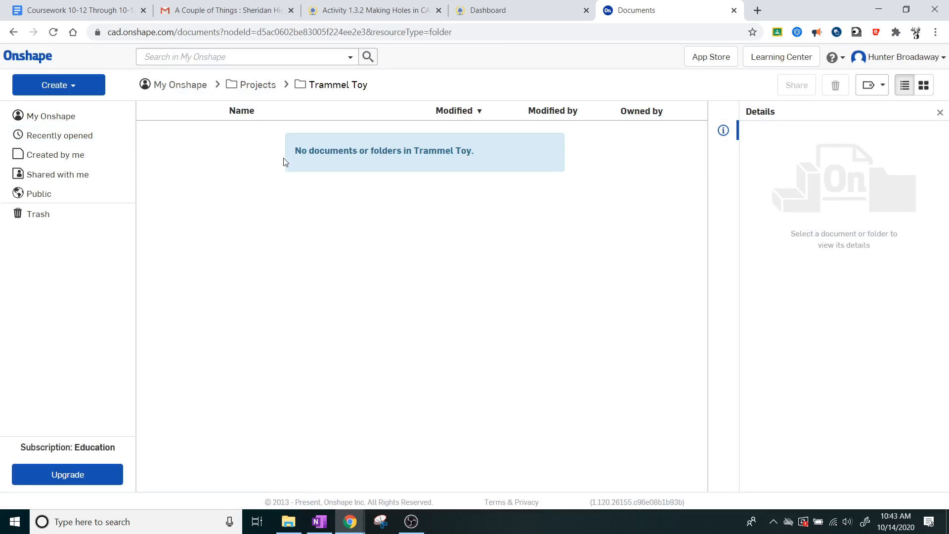
left_click(74, 86)
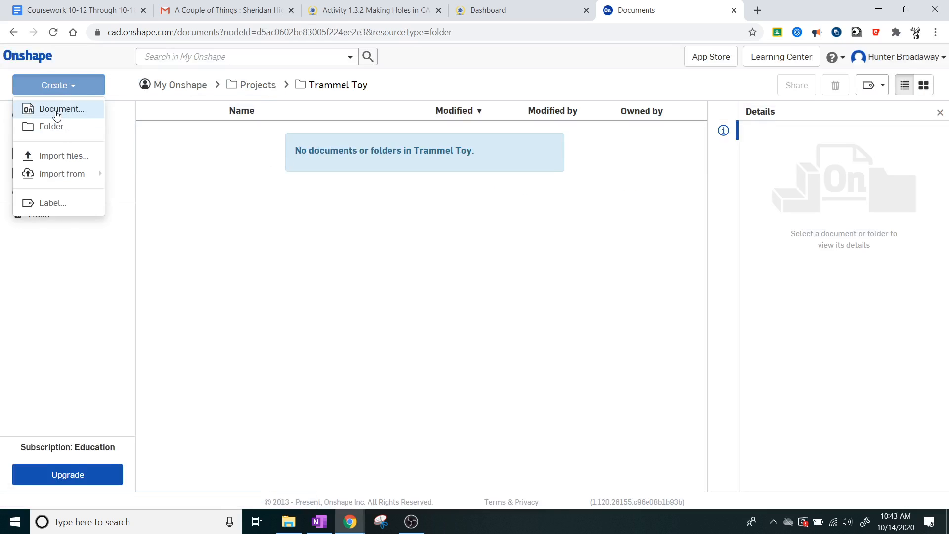
left_click(56, 111)
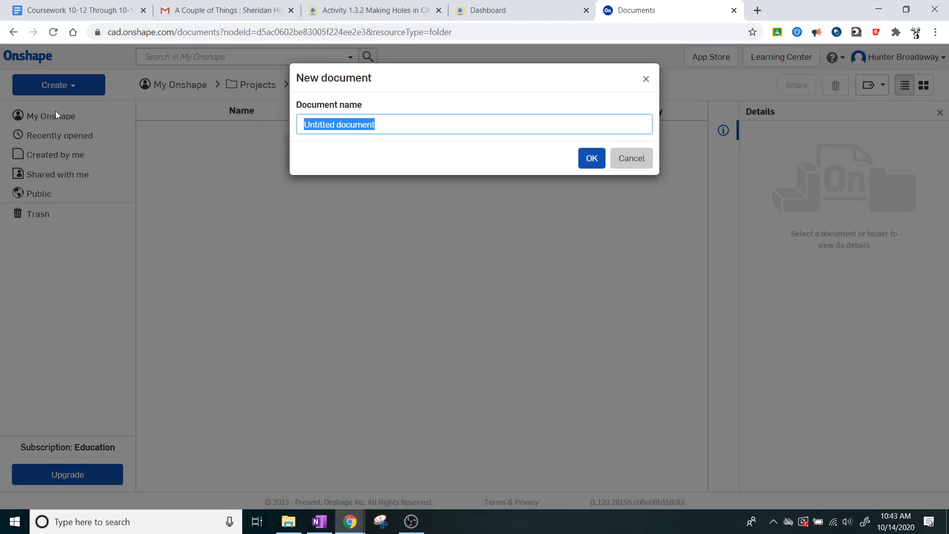
type("Pin Slider")
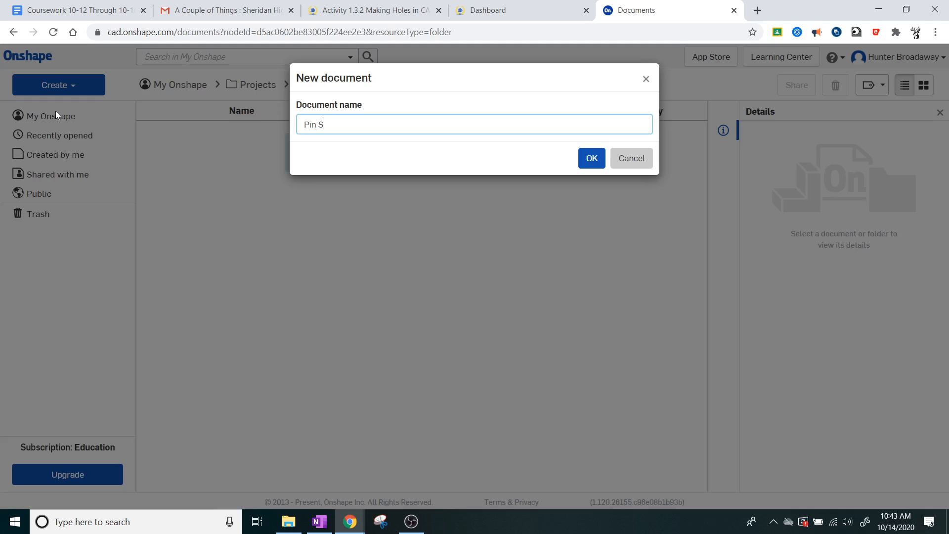
key("BackSpace")
key("BackSpace")
key("BackSpace")
key("BackSpace")
type("der Block")
left_click(587, 153)
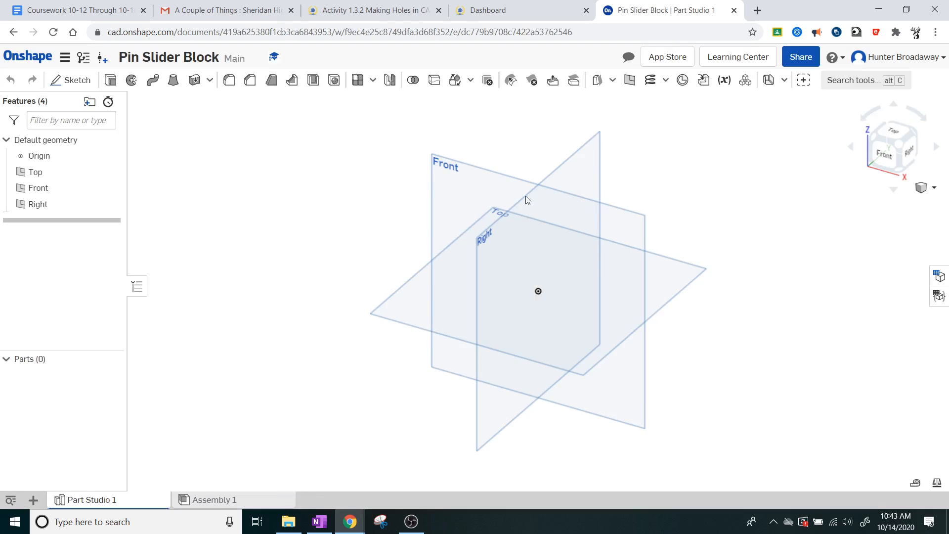
Step: Check the block's dimensions on the drawing in OneNote and return to the Onshape document
key("alt+Tab")
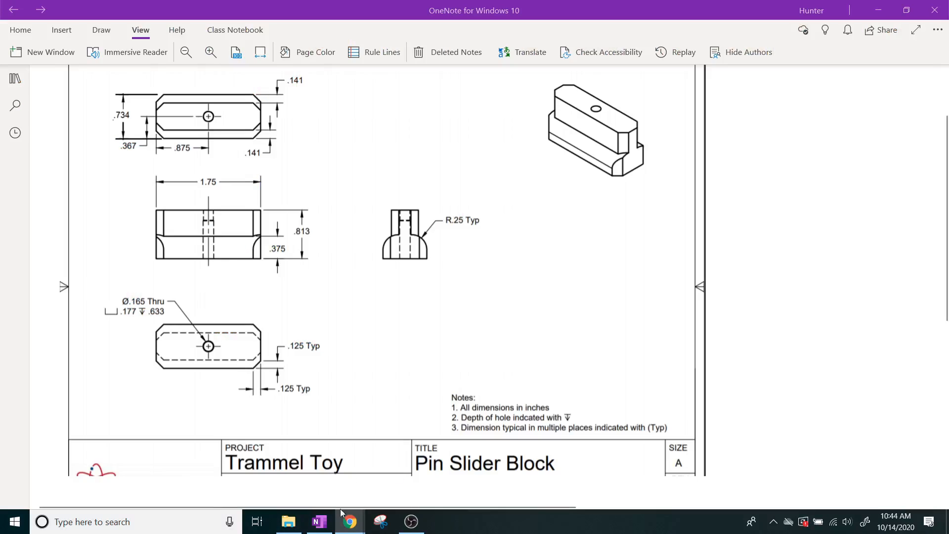
left_click(318, 490)
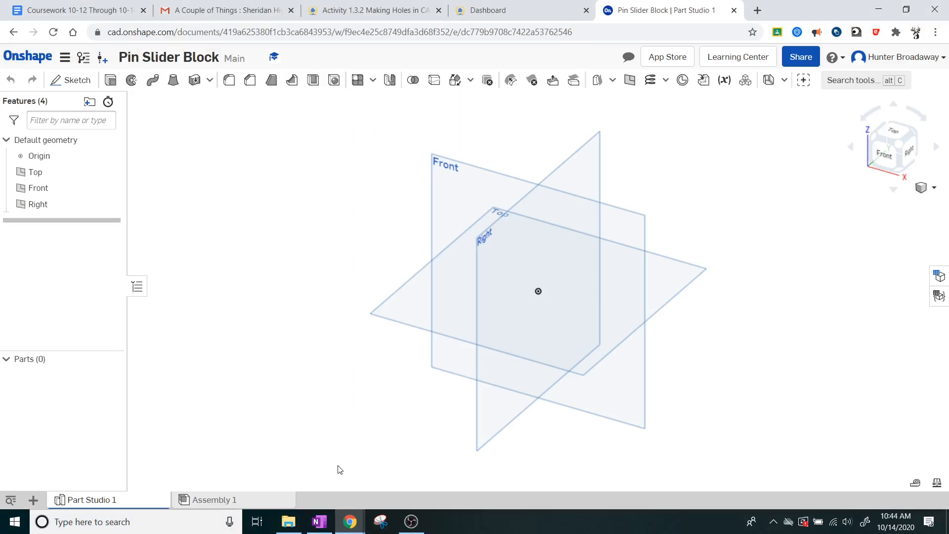
Step: Start a sketch on the Top plane and draw a corner rectangle about 3.64 by 0.90 in above the origin
left_click(74, 82)
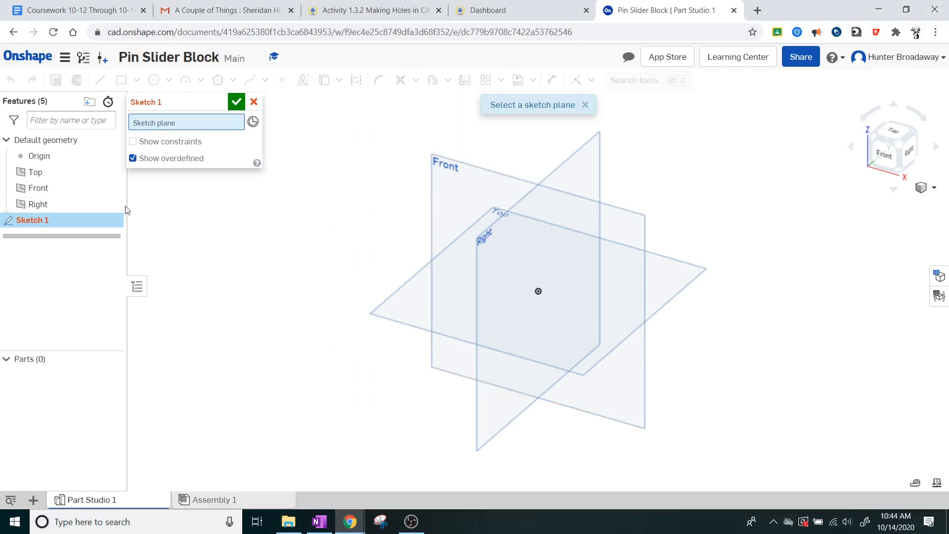
left_click(43, 176)
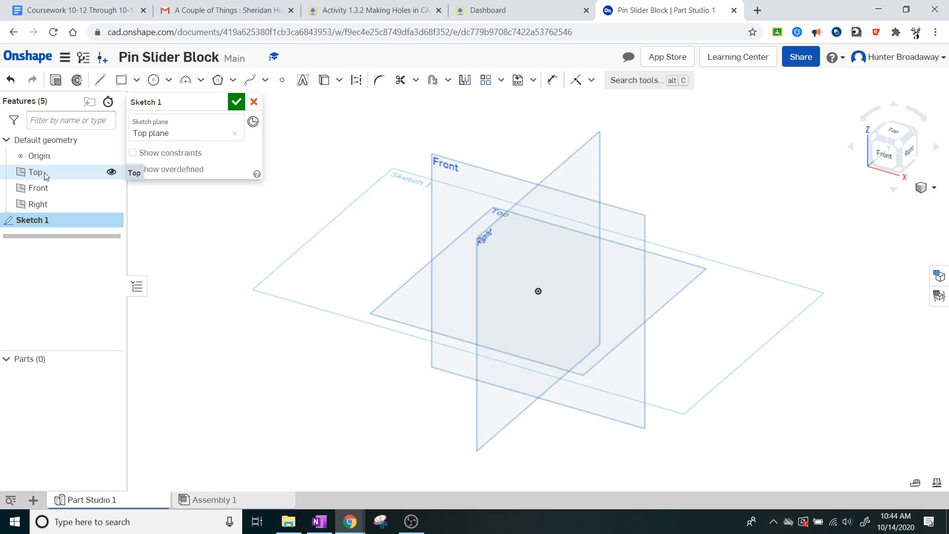
left_click(895, 131)
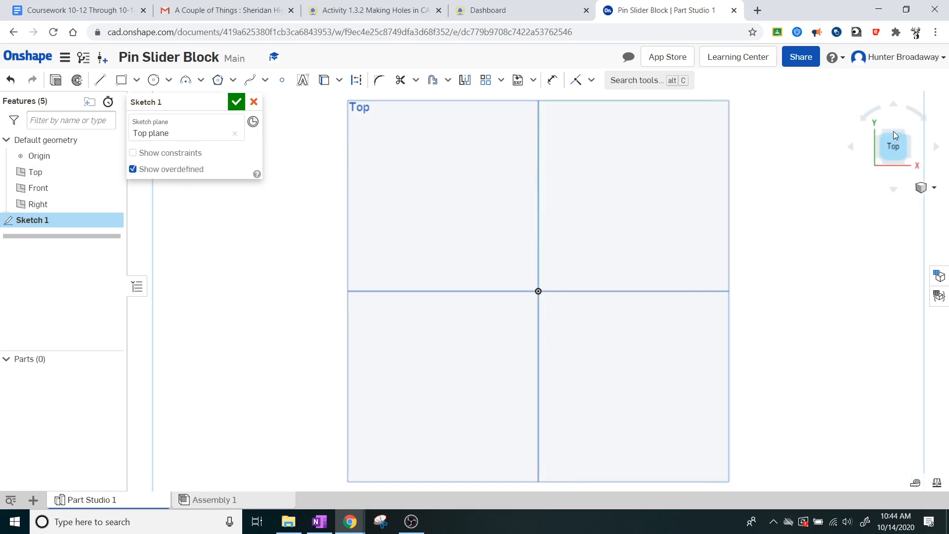
scroll(595, 192, "up", 2)
scroll(596, 192, "down", 2)
left_click(122, 78)
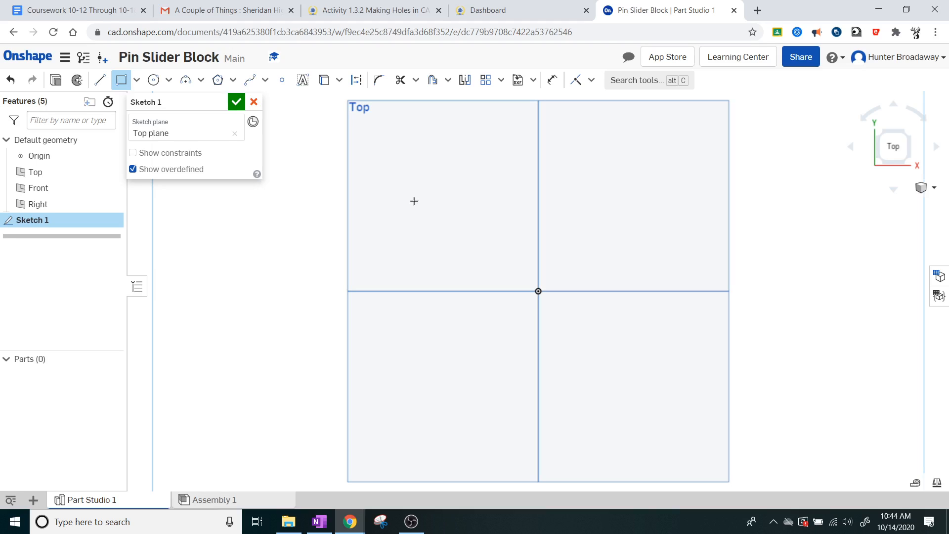
left_click(415, 201)
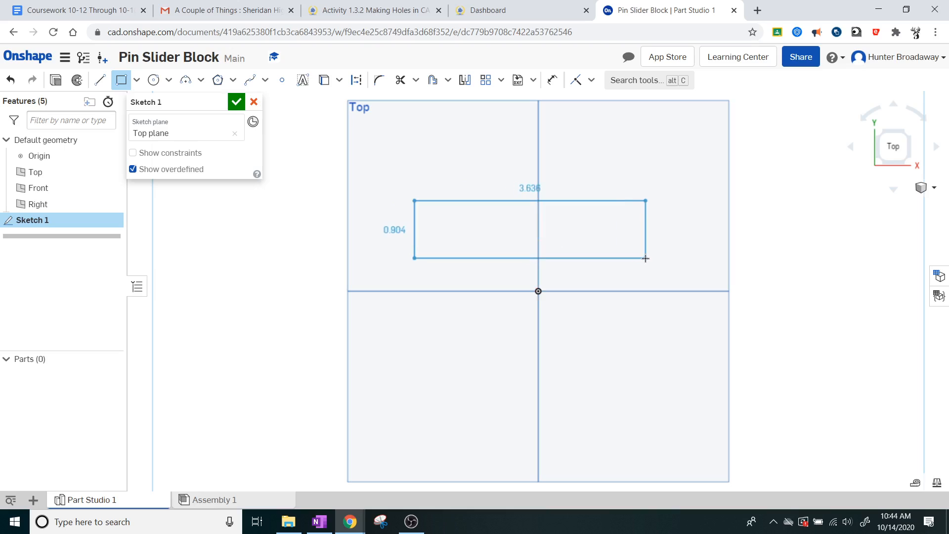
left_click(646, 258)
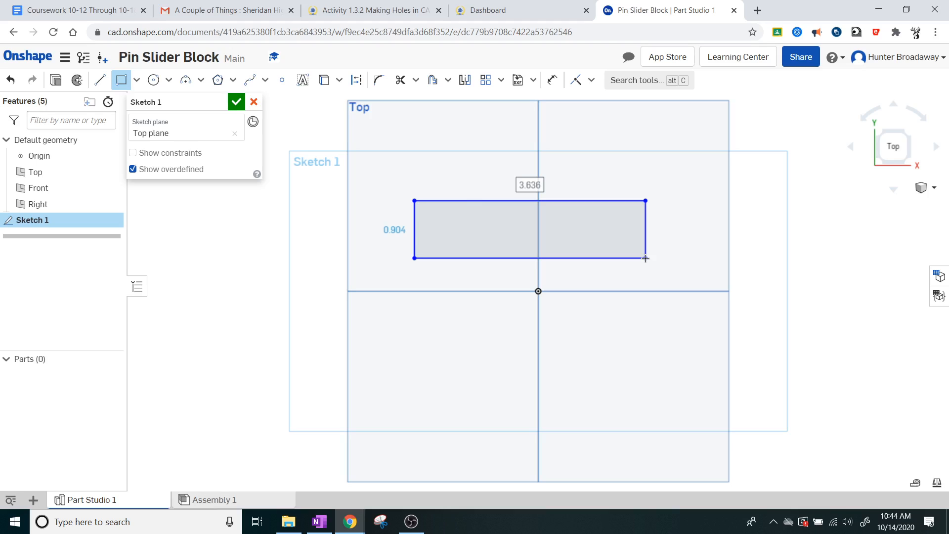
Step: Set the rectangle's width to 1.75 in and its height to 0.734 in, and finish the sketch
type("1.5")
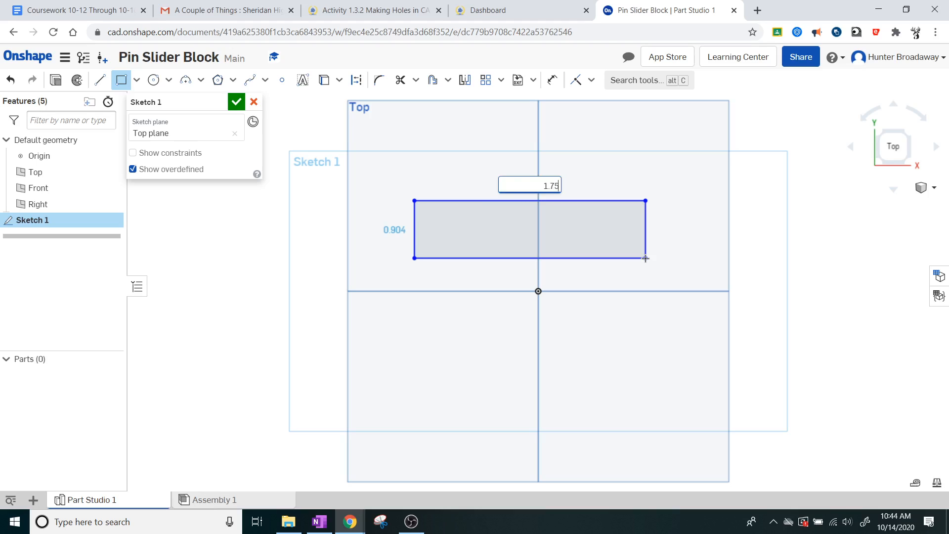
key("Return")
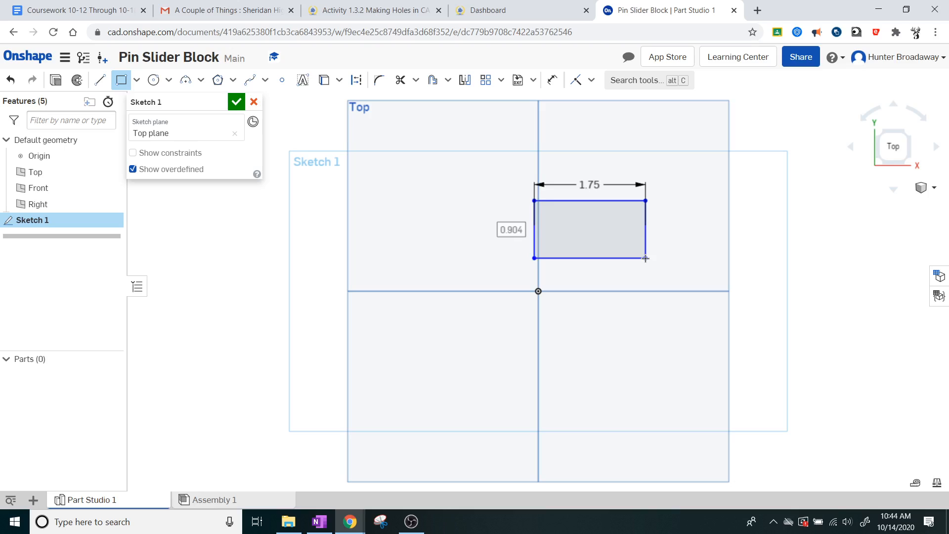
type(".")
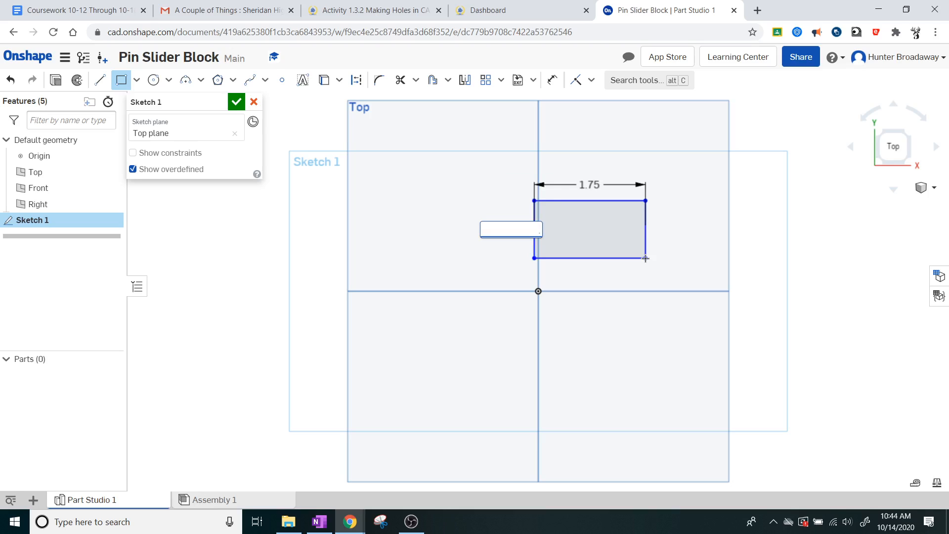
type("734")
key("Return")
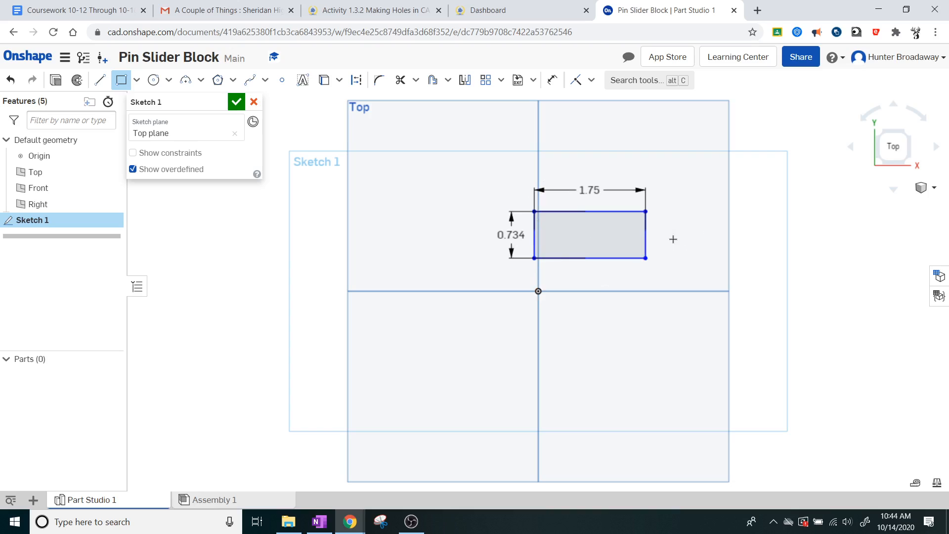
left_click(236, 103)
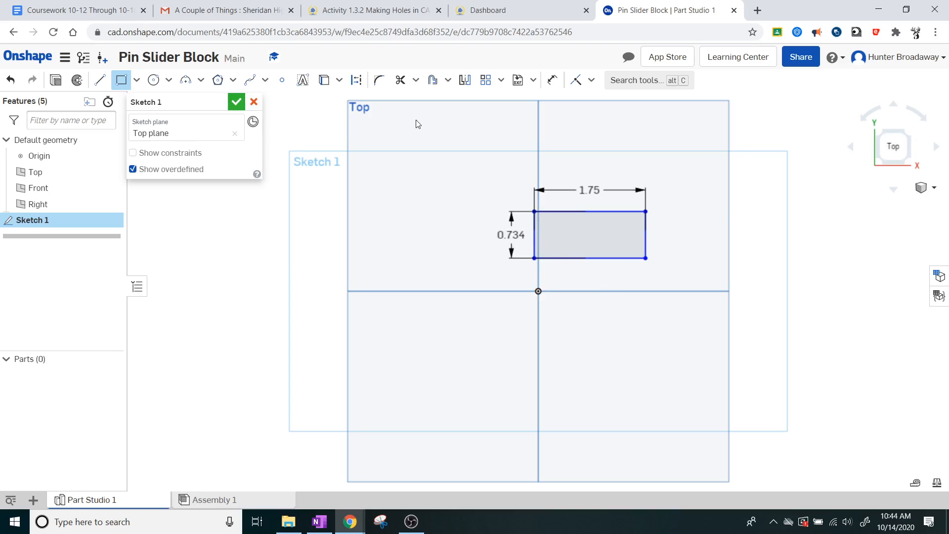
Step: Extrude the rectangular sketch region upward to a blind depth of 0.375 in as a new solid
left_click(908, 162)
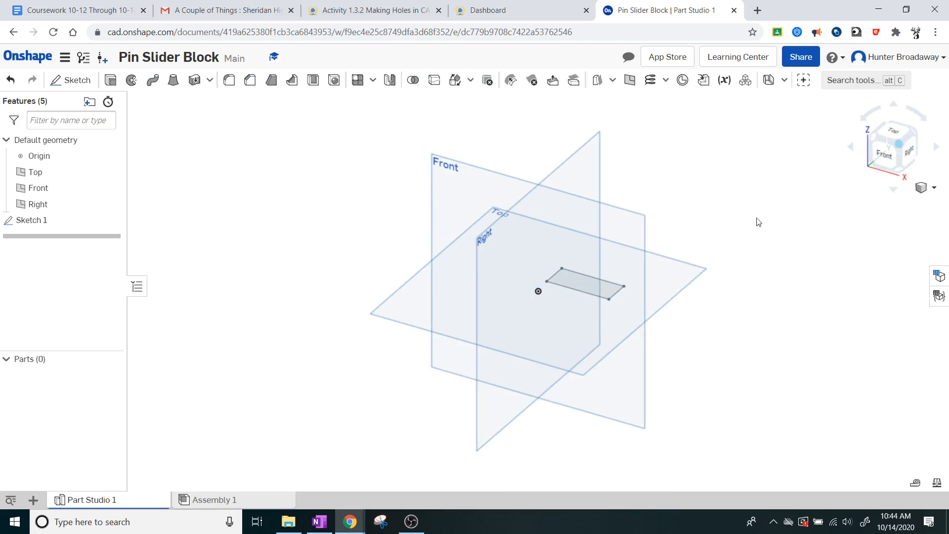
scroll(659, 290, "down", 3)
scroll(635, 268, "down", 1)
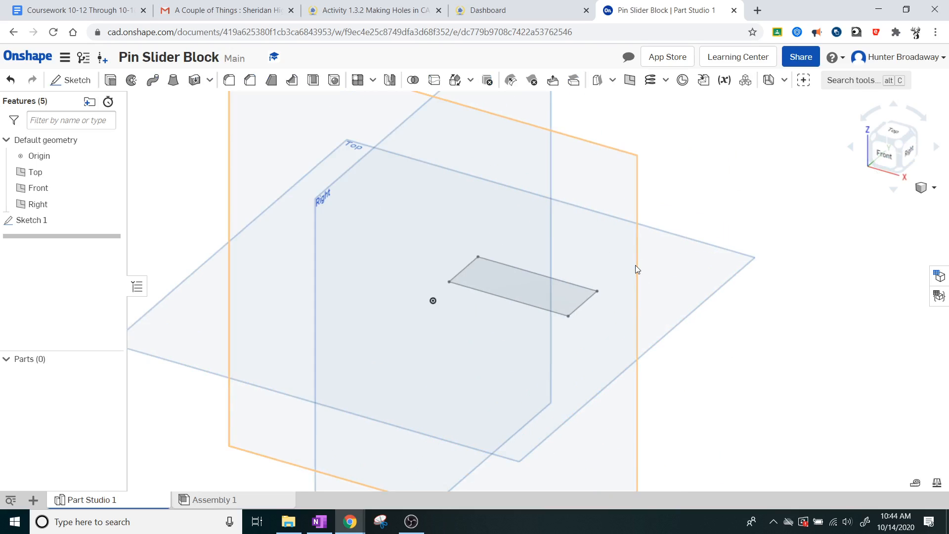
left_click(110, 81)
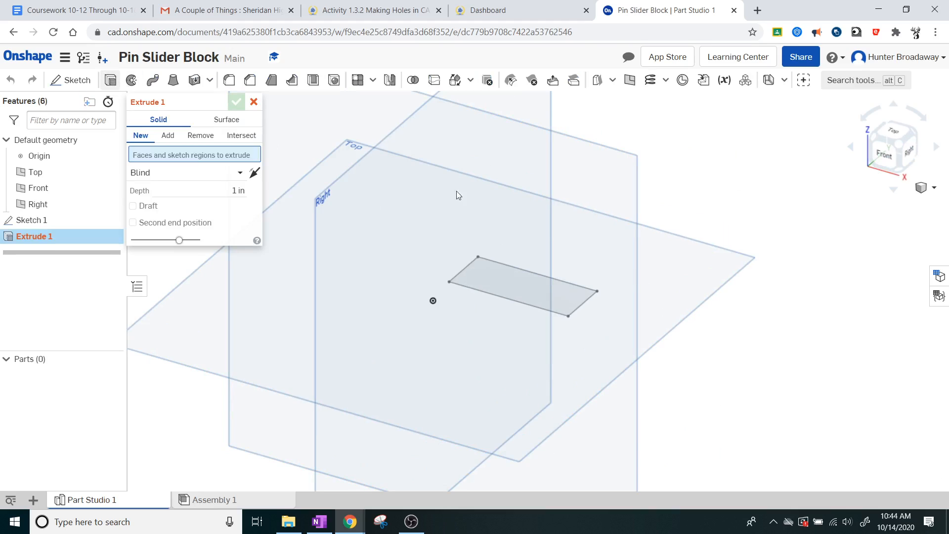
left_click(532, 280)
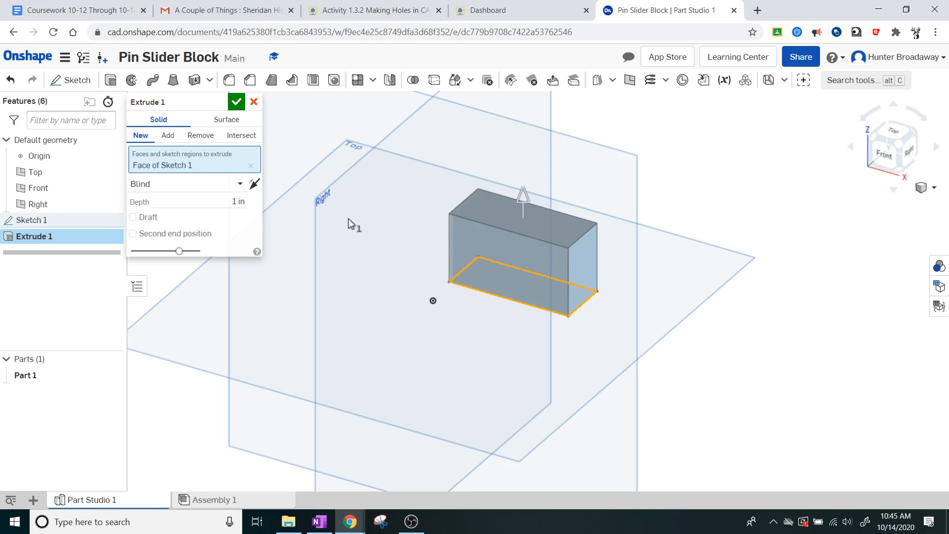
left_click(236, 201)
type(".375")
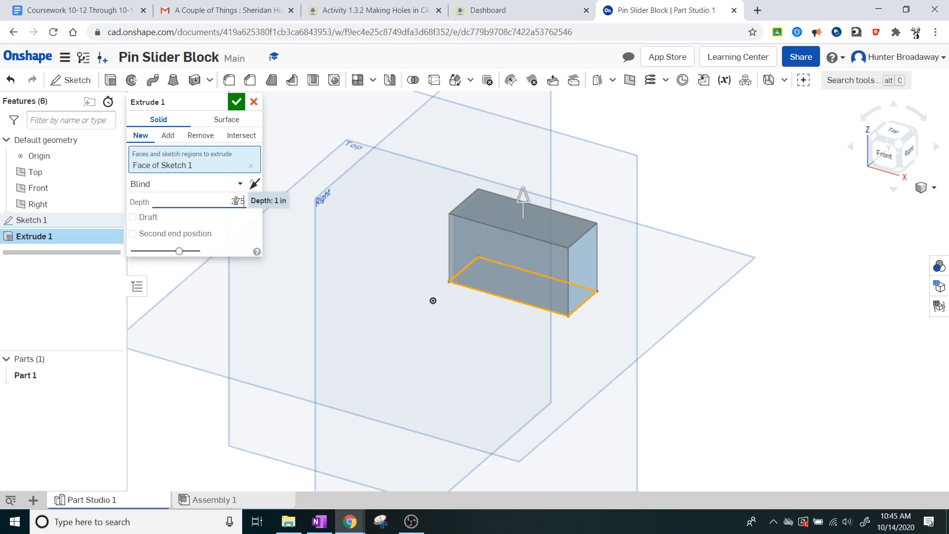
left_click(234, 102)
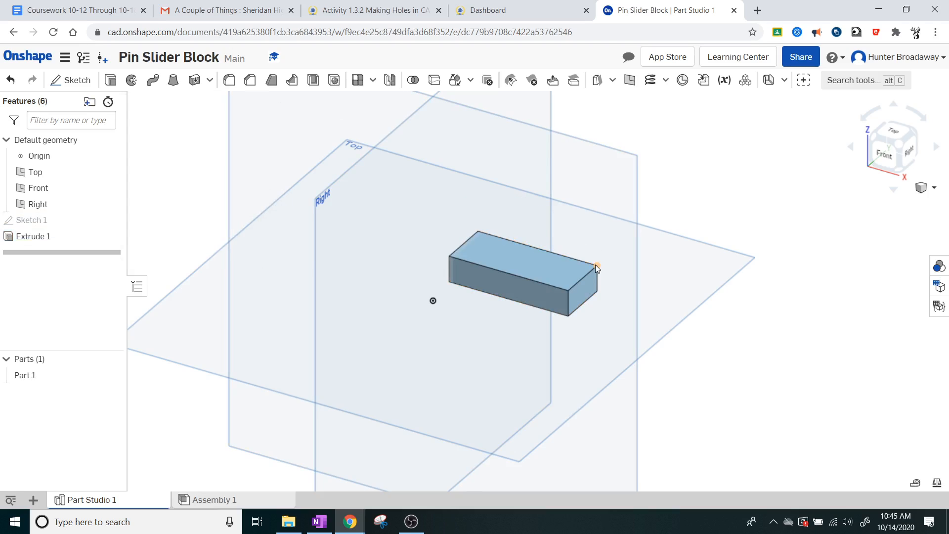
Step: Check the corner chamfer dimensions on the drawing in OneNote and return to the Onshape document
scroll(610, 253, "up", 3)
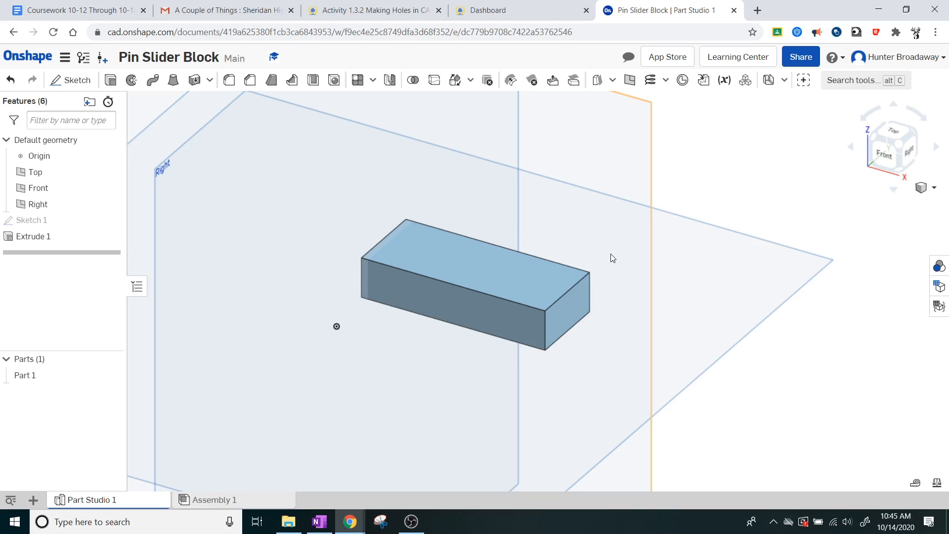
left_click(319, 522)
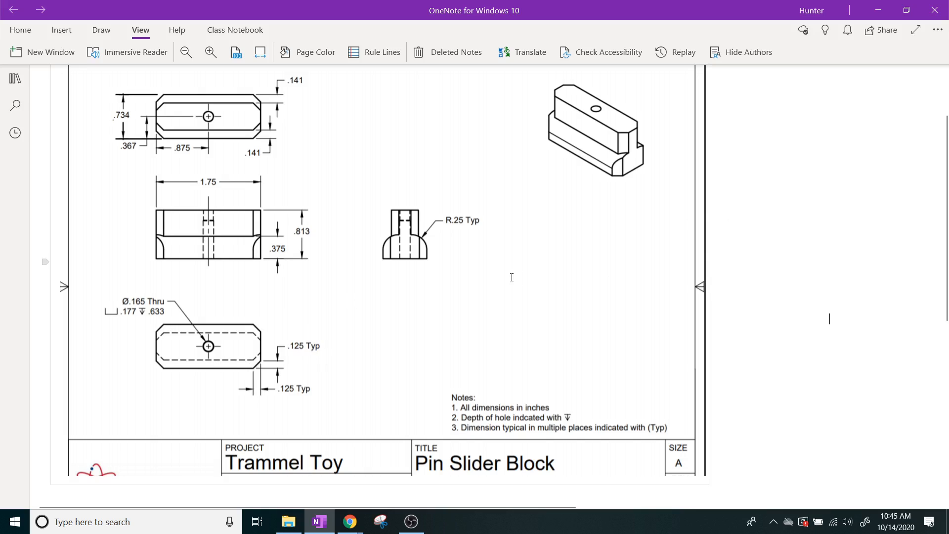
left_click(879, 10)
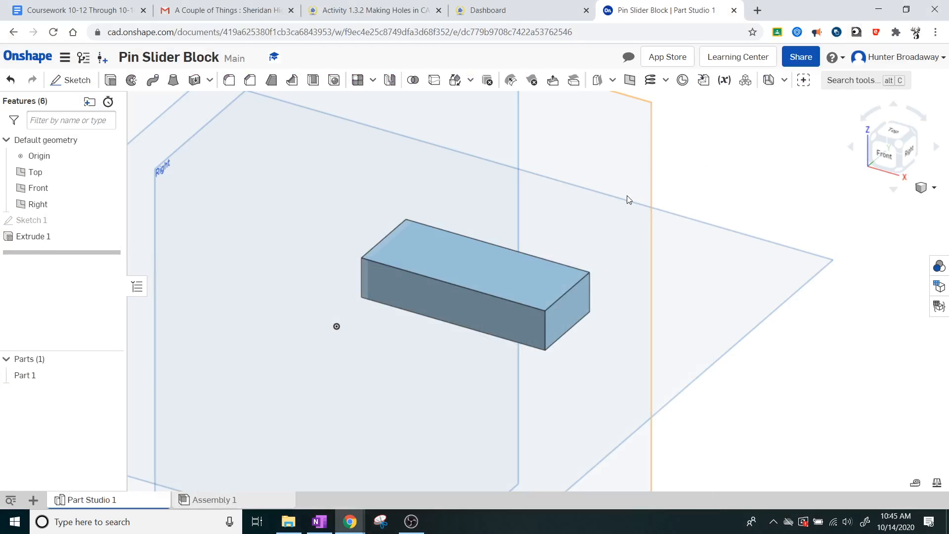
Step: Chamfer the block's four vertical corner edges with an equal distance of 0.125 in
left_click(251, 81)
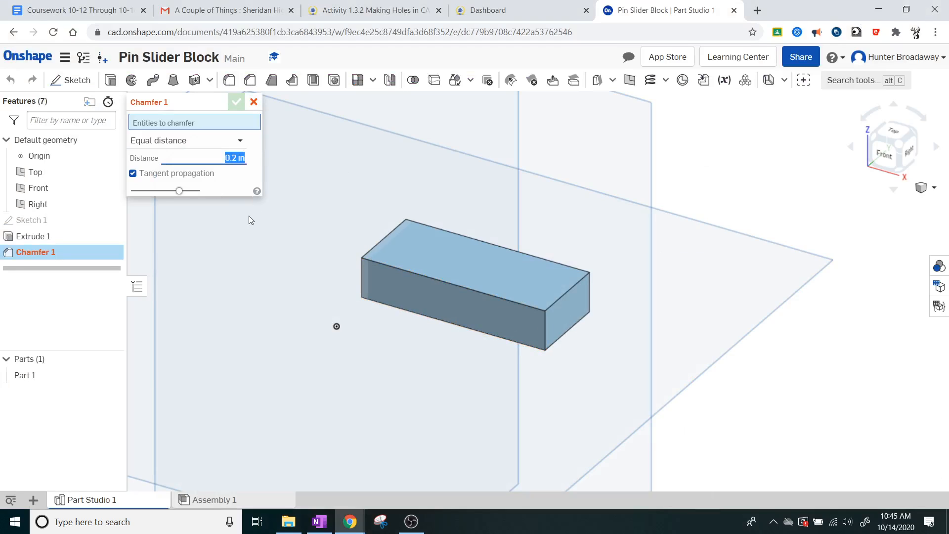
type(".125")
left_click(545, 324)
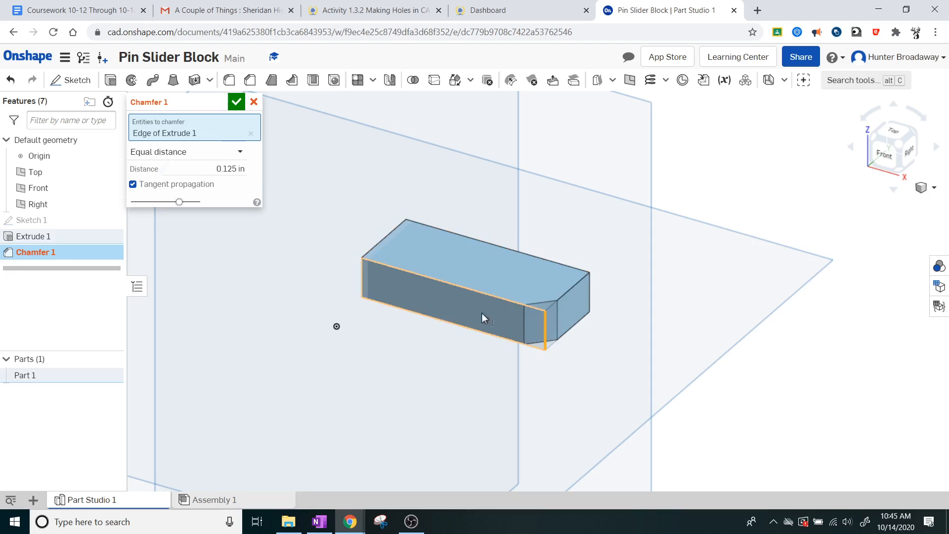
left_click(361, 275)
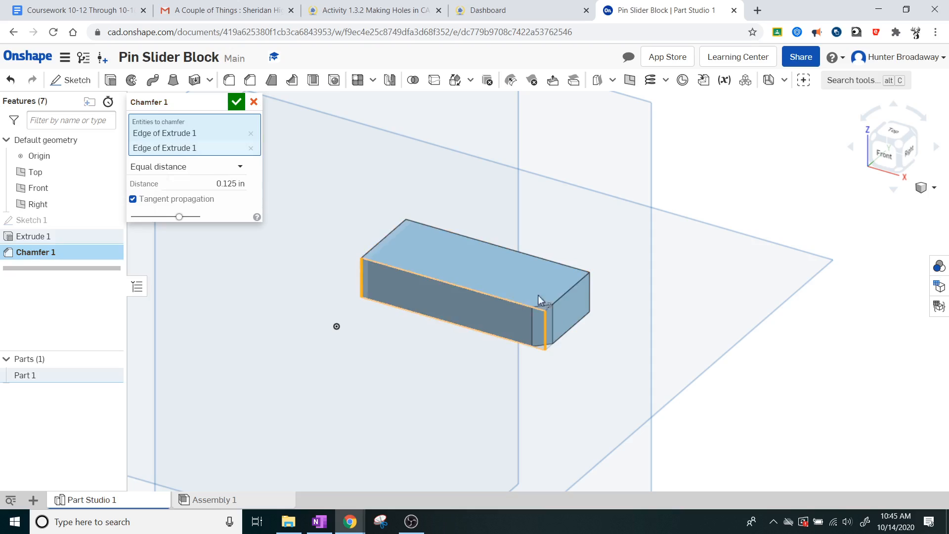
left_click(590, 295)
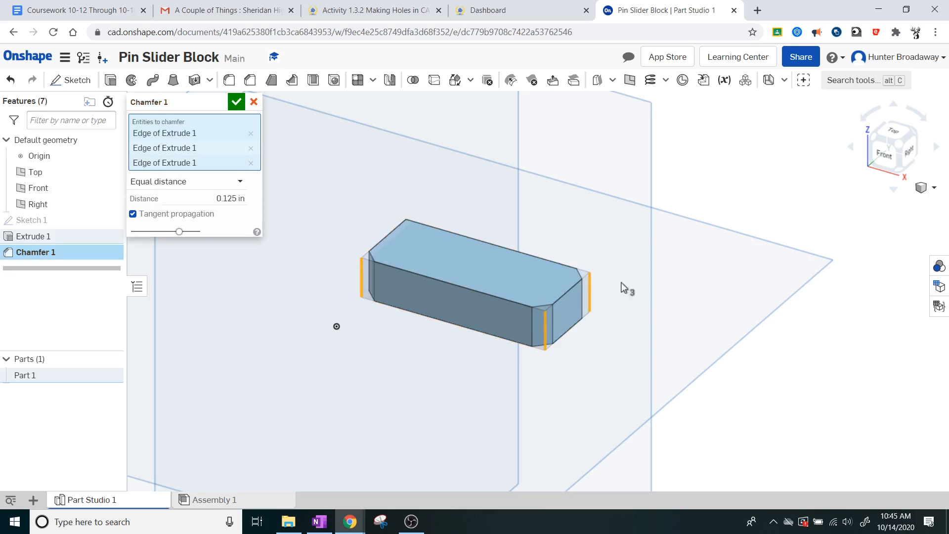
left_click(874, 136)
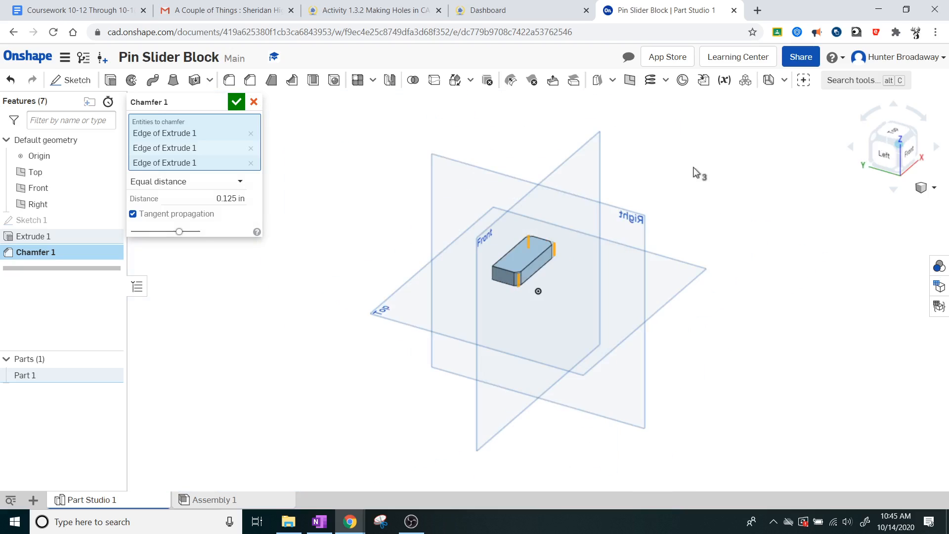
scroll(514, 289, "up", 5)
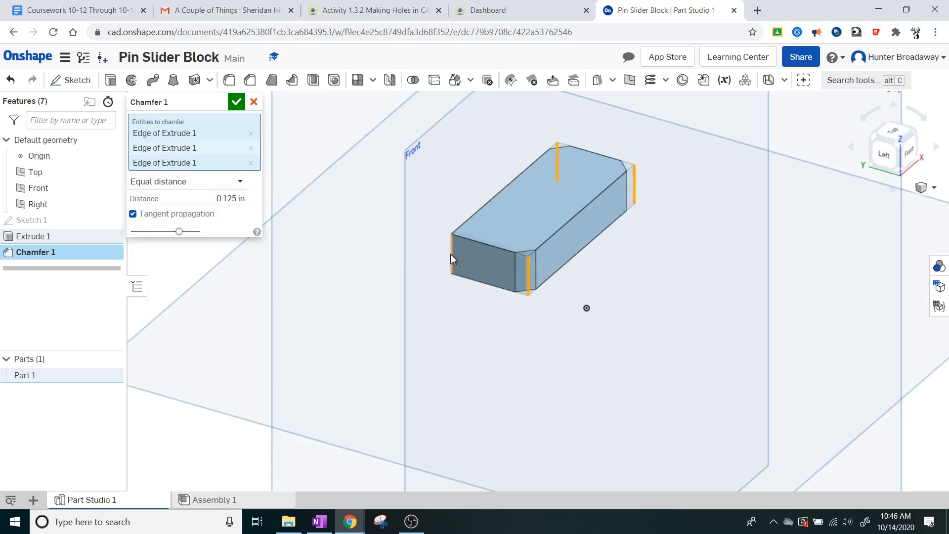
left_click(451, 257)
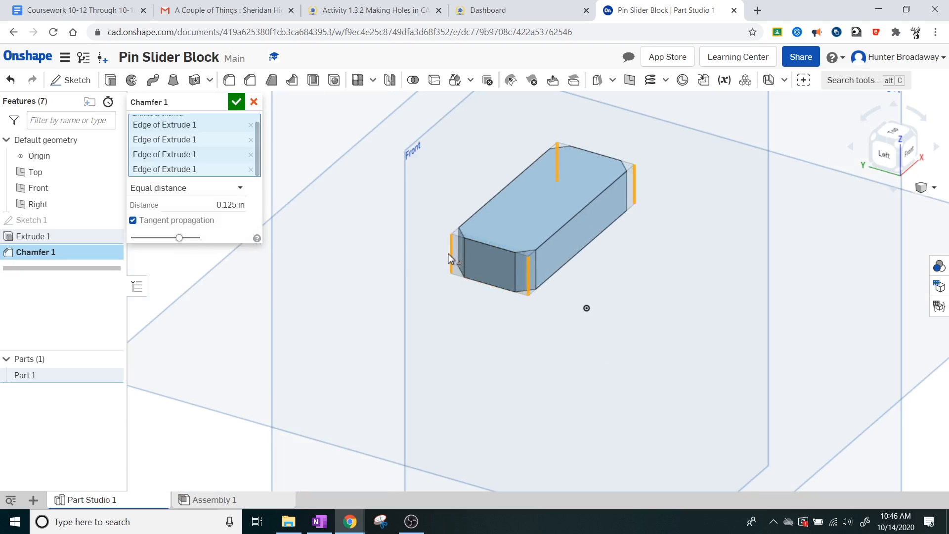
left_click(236, 102)
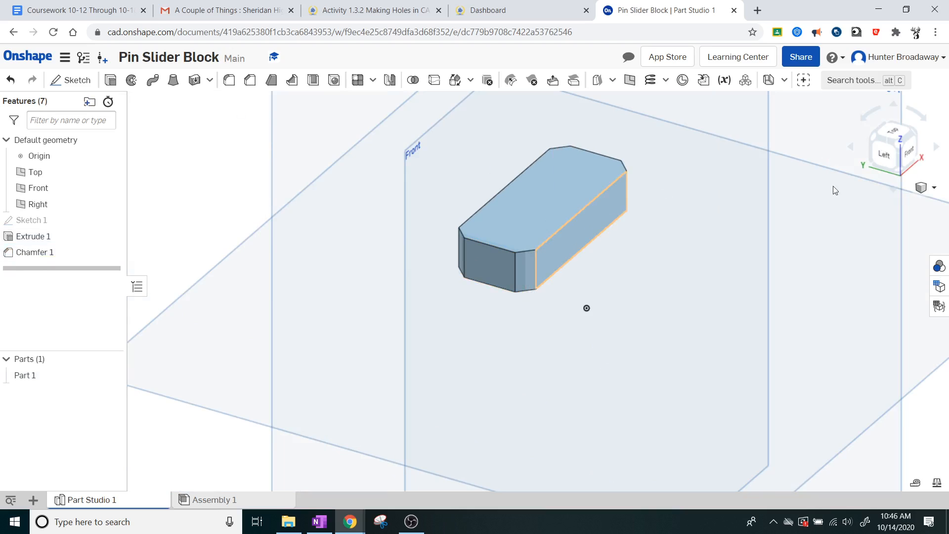
Step: Check the raised upper section's dimensions on the OneNote drawing and return to the Onshape document
left_click(914, 137)
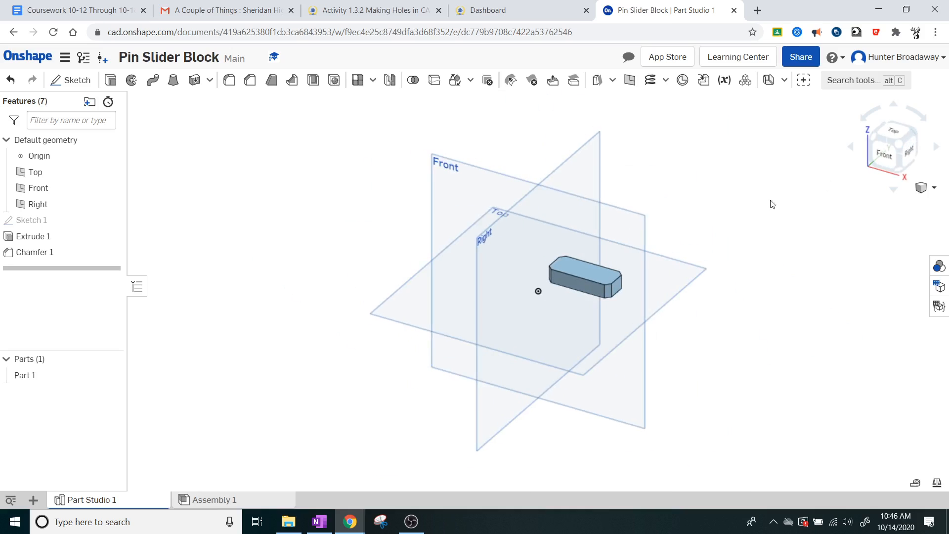
scroll(621, 244, "up", 6)
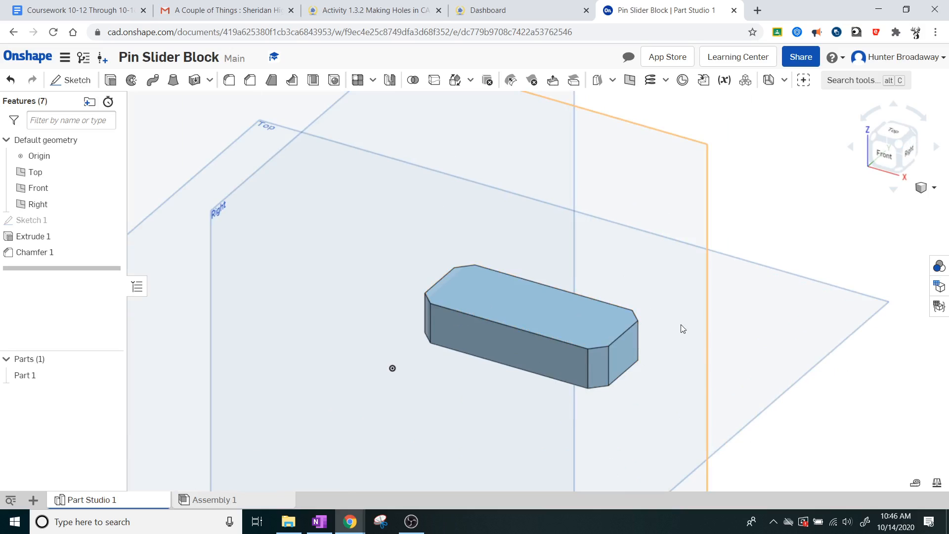
scroll(681, 324, "up", 2)
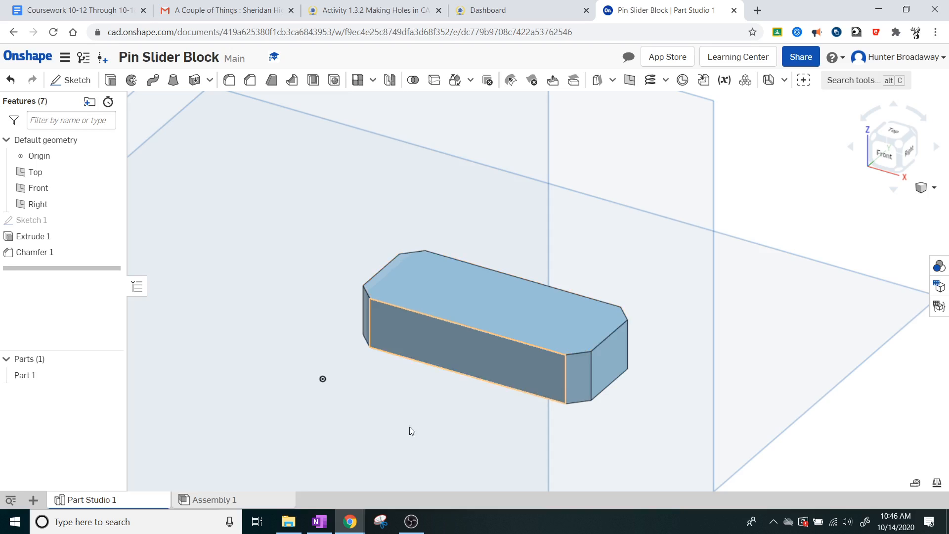
left_click(319, 522)
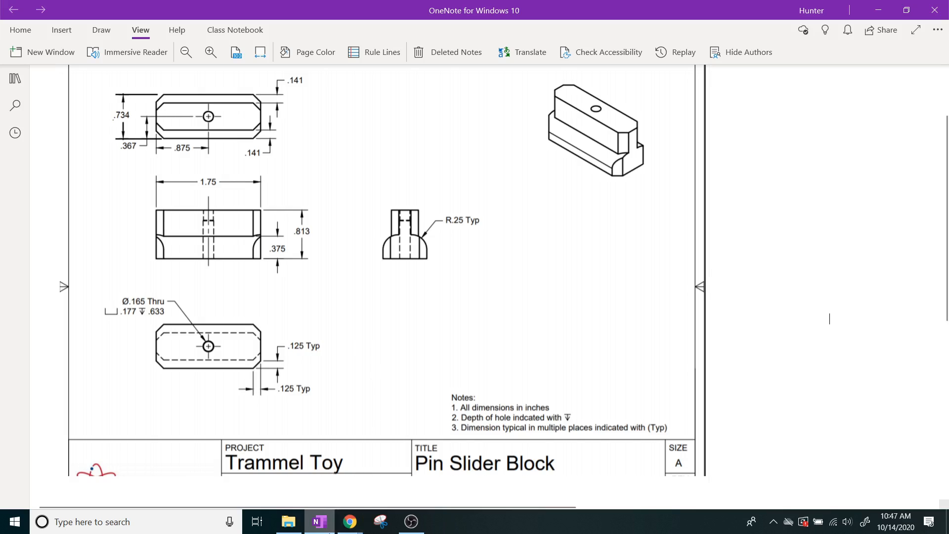
mouse_move(350, 522)
left_click(318, 463)
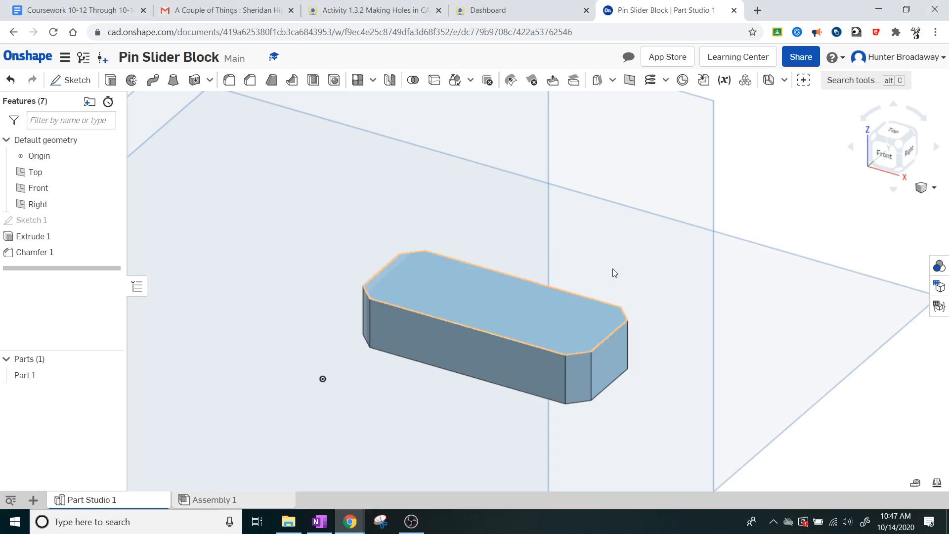
Step: Start a sketch on the block's top face and draw a center point rectangle about 1.75 by 0.374 in from the face's center
left_click(893, 132)
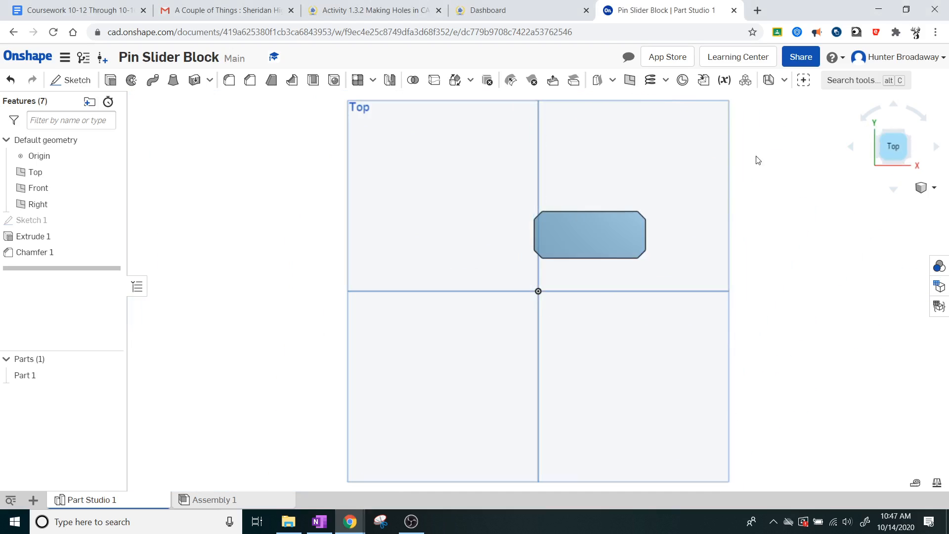
scroll(683, 215, "up", 1)
scroll(600, 197, "down", 1)
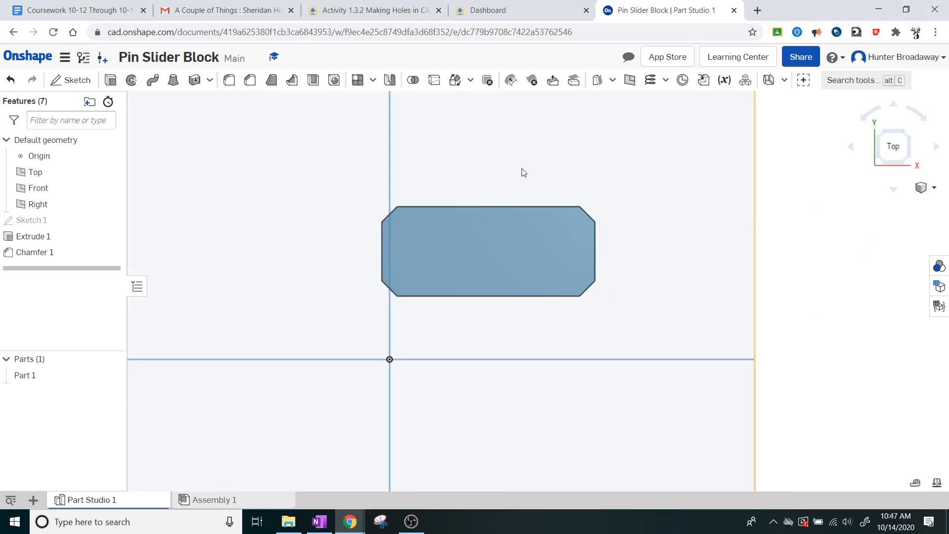
scroll(522, 169, "up", 1)
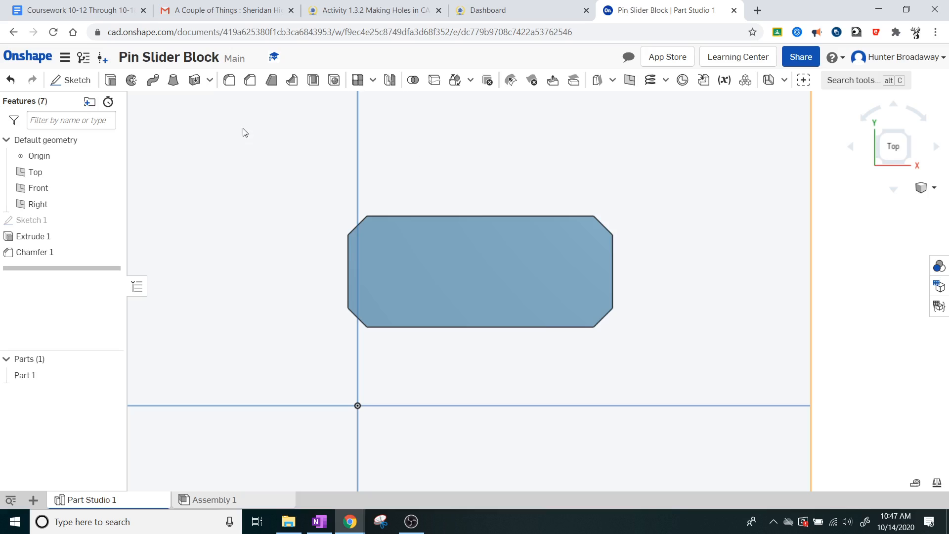
left_click(72, 80)
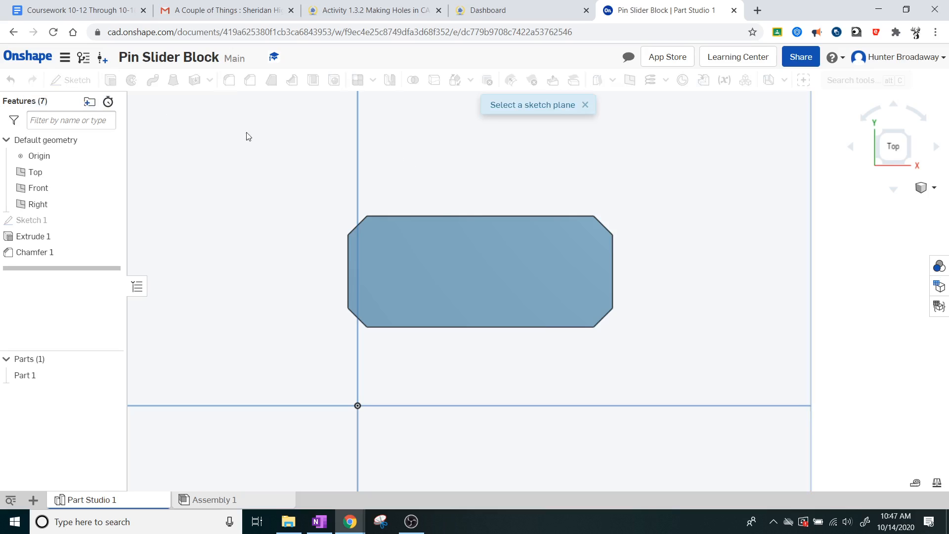
left_click(483, 268)
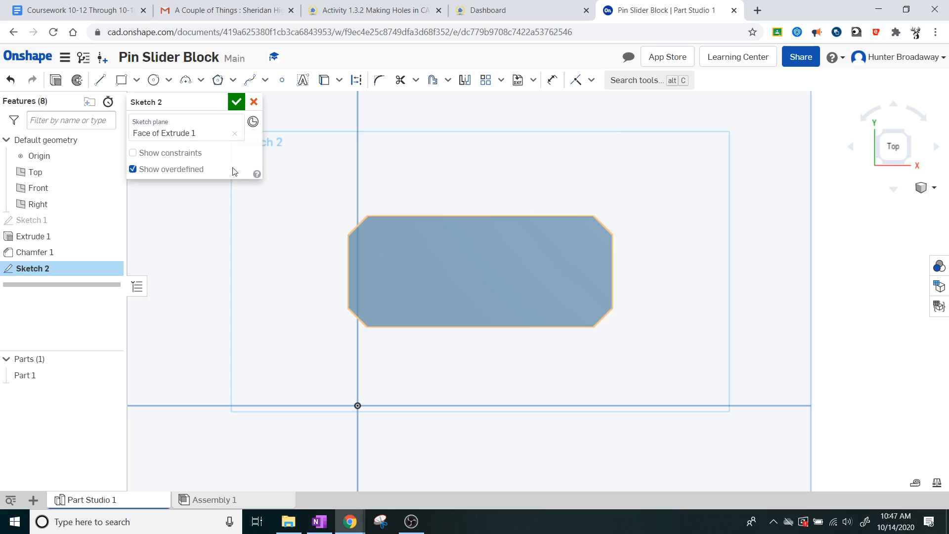
left_click(136, 80)
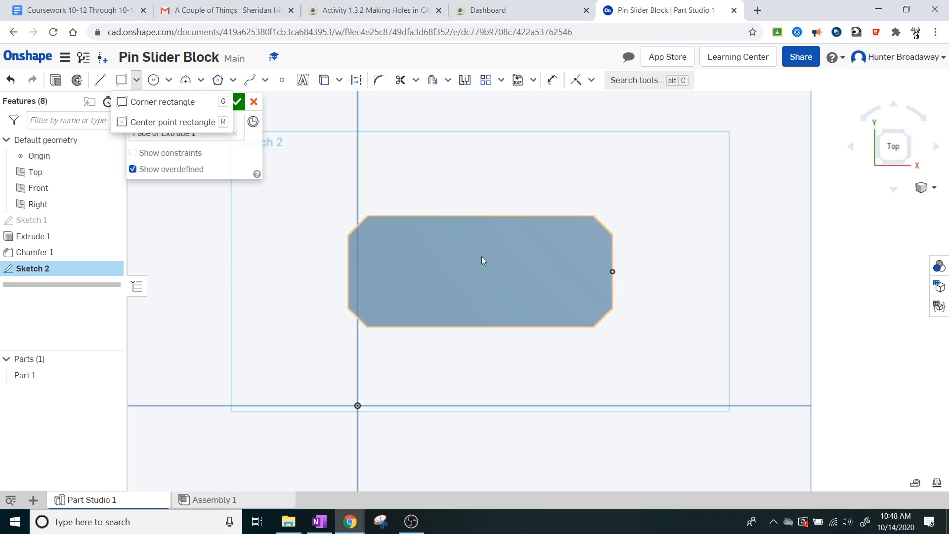
left_click(138, 124)
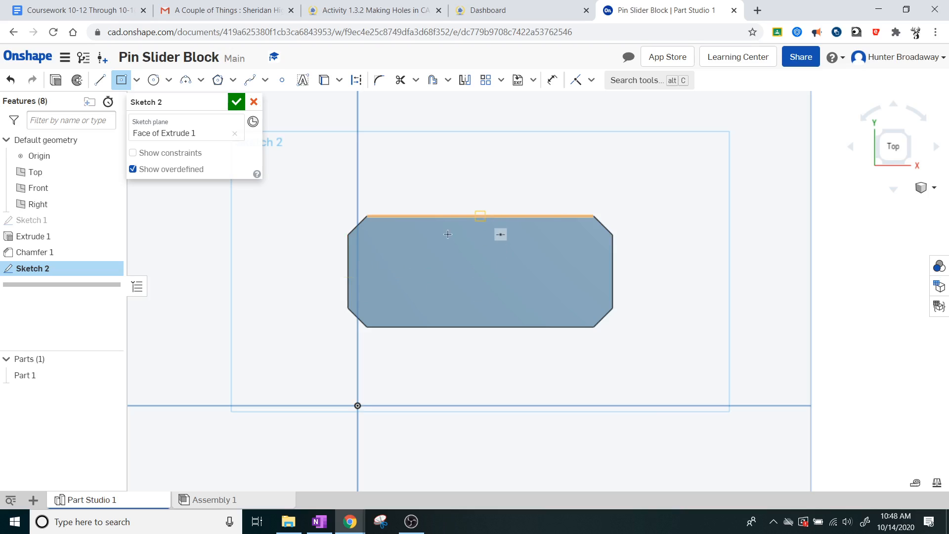
left_click(480, 272)
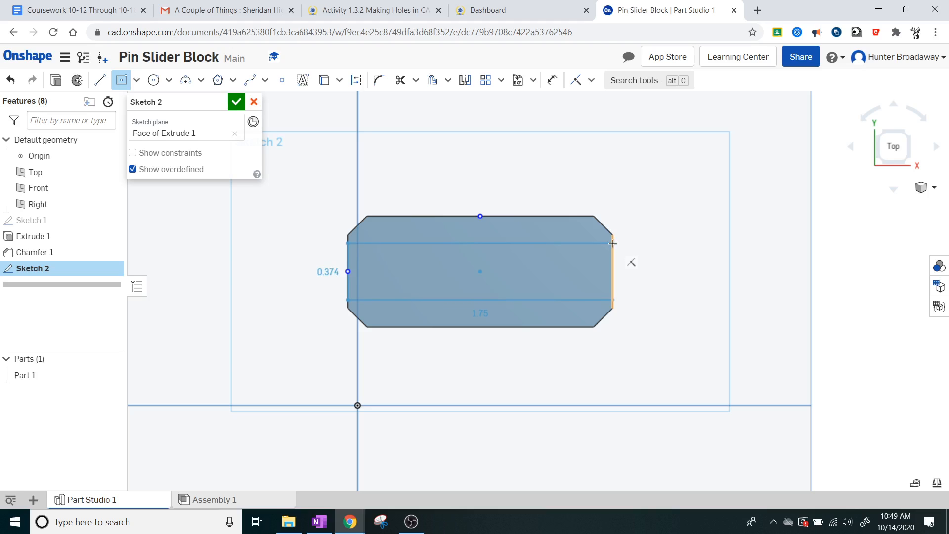
left_click(613, 243)
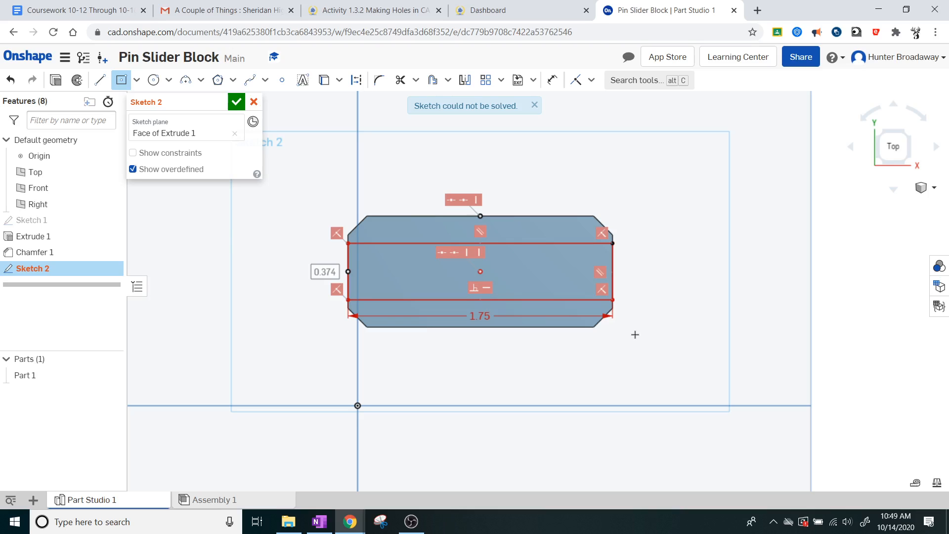
Step: Try to set the center rectangle's height to 0.452 in, and undo its height and width dimensions
type(".452")
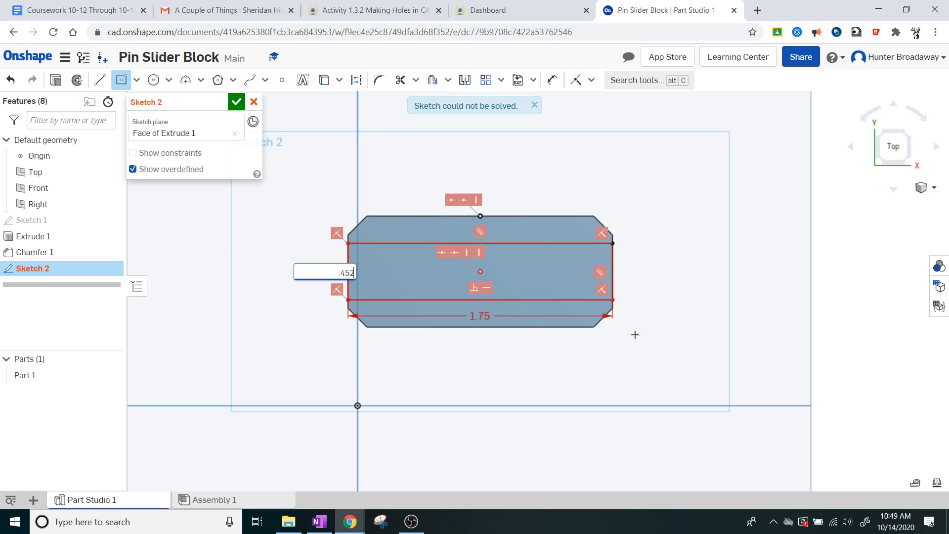
key("Return")
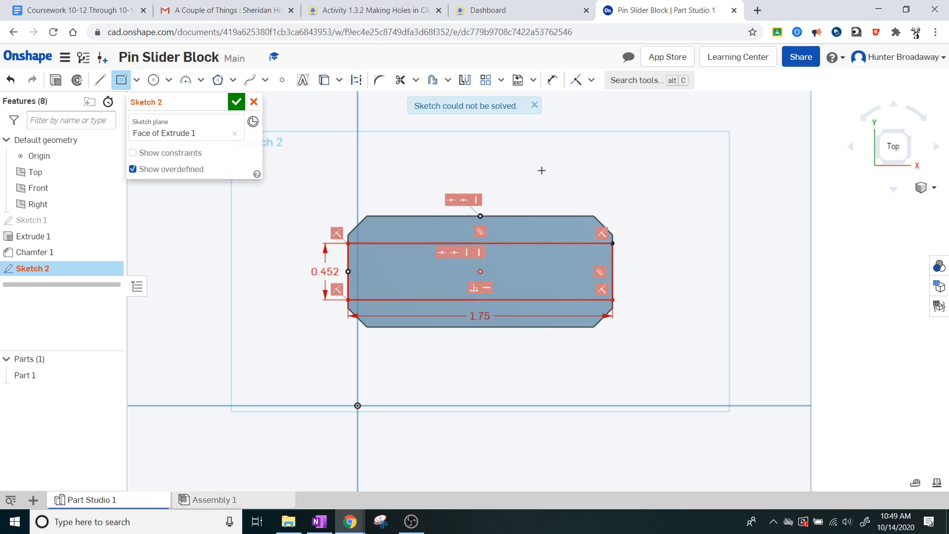
key("Escape")
key("ctrl+z")
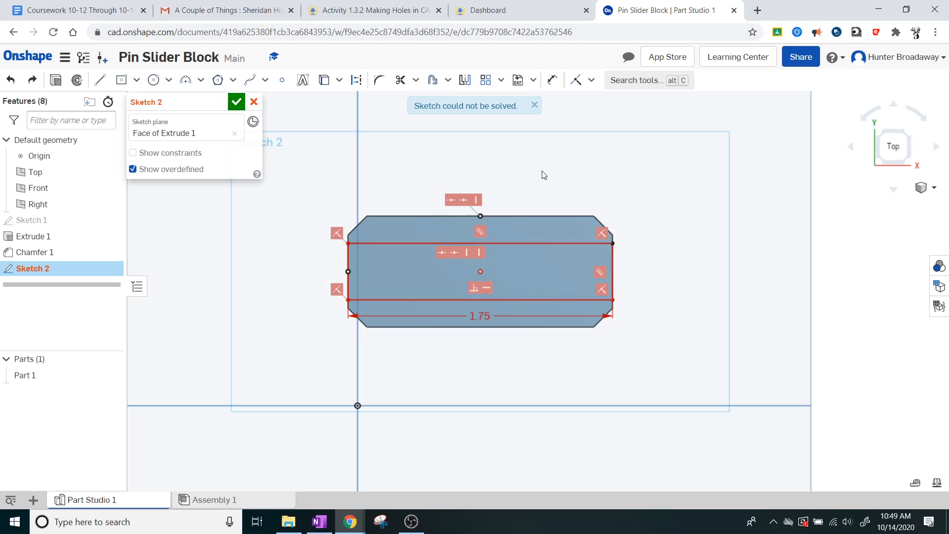
key("ctrl+z")
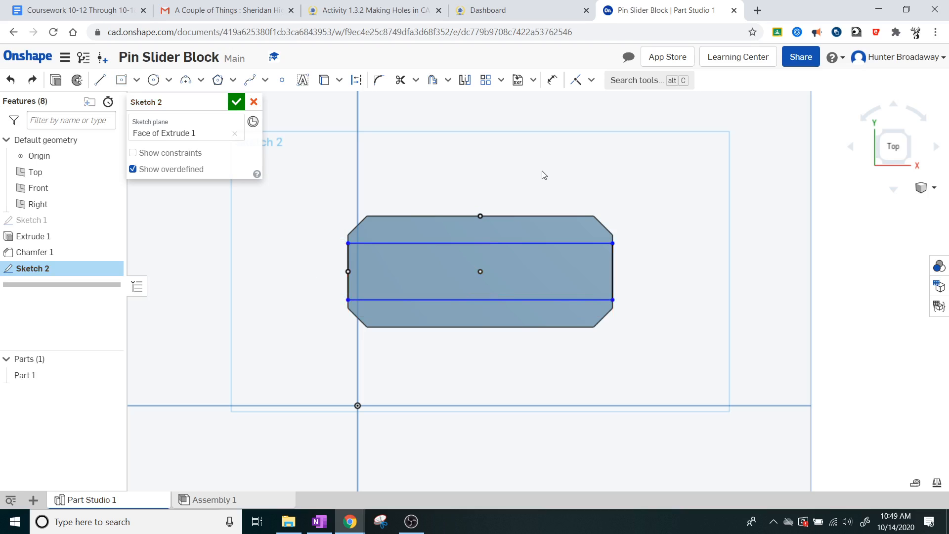
Step: Undo the center rectangle and redraw a center point rectangle about 1.312 by 0.317 in from the face's center
key("ctrl+z")
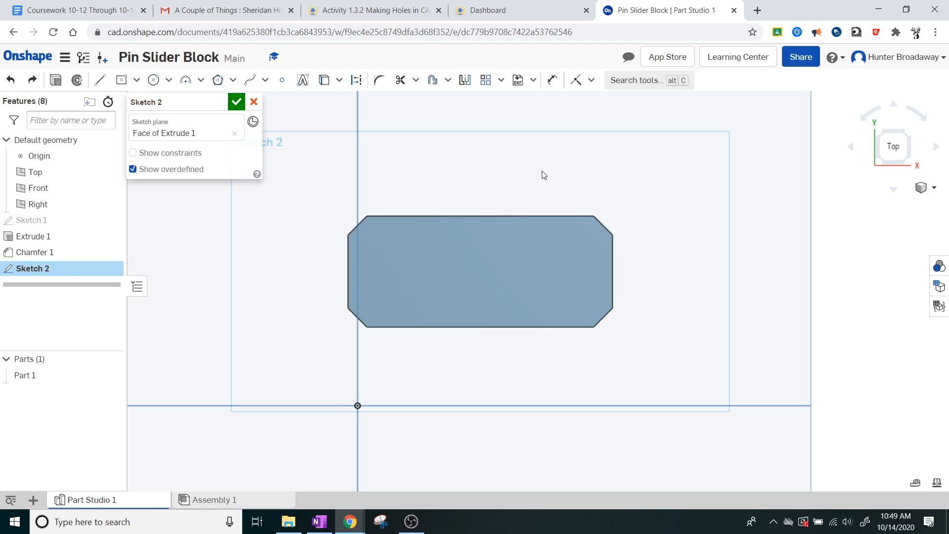
left_click(121, 79)
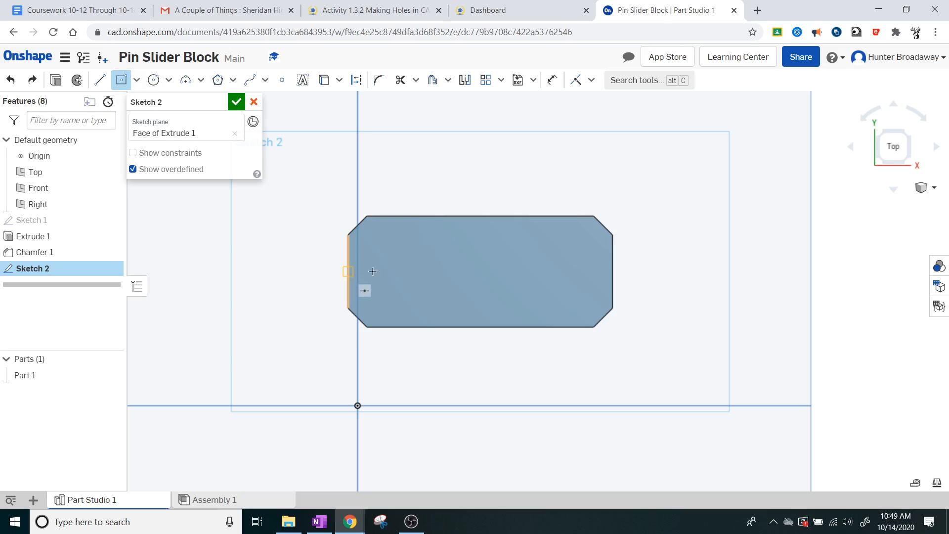
left_click(479, 271)
left_click(544, 265)
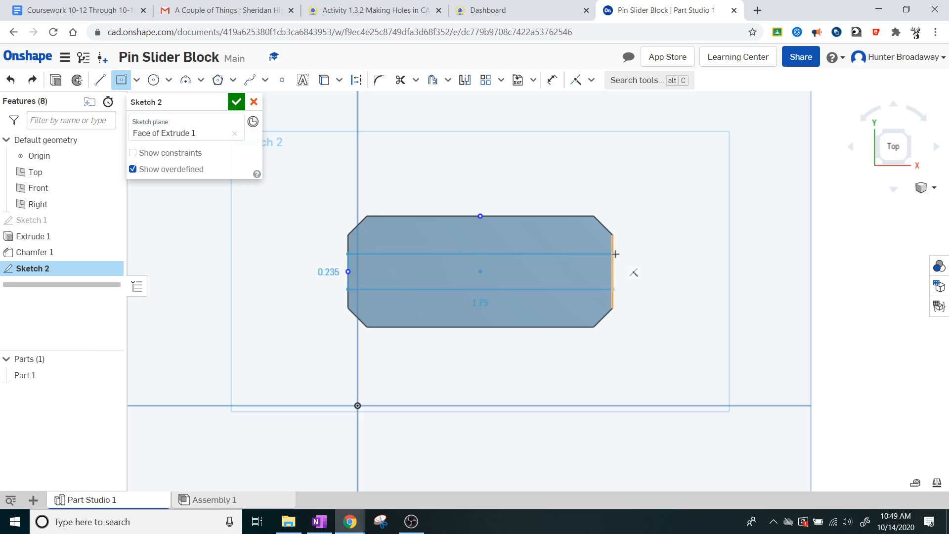
left_click(580, 247)
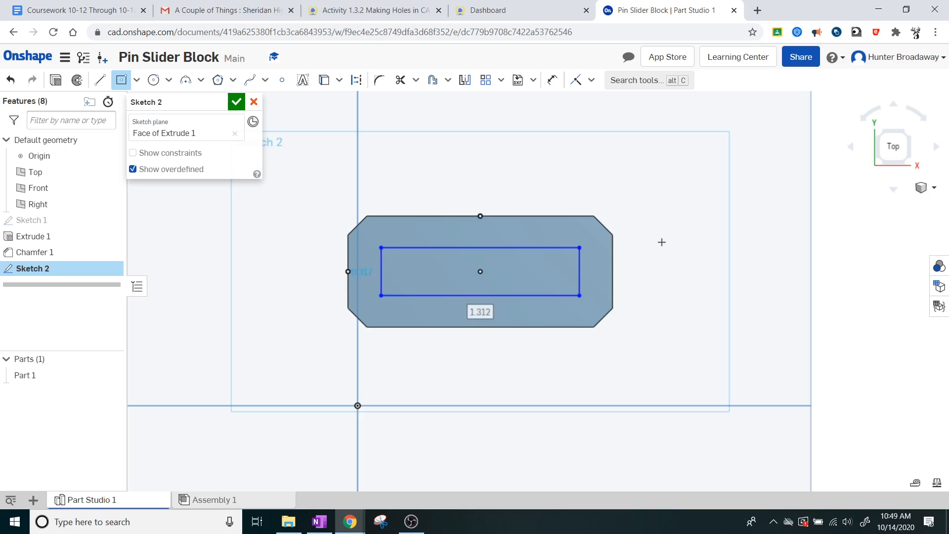
Step: Set the center rectangle's width to 1.75 in and its height to 0.452 in, and finish the sketch
type("1.75")
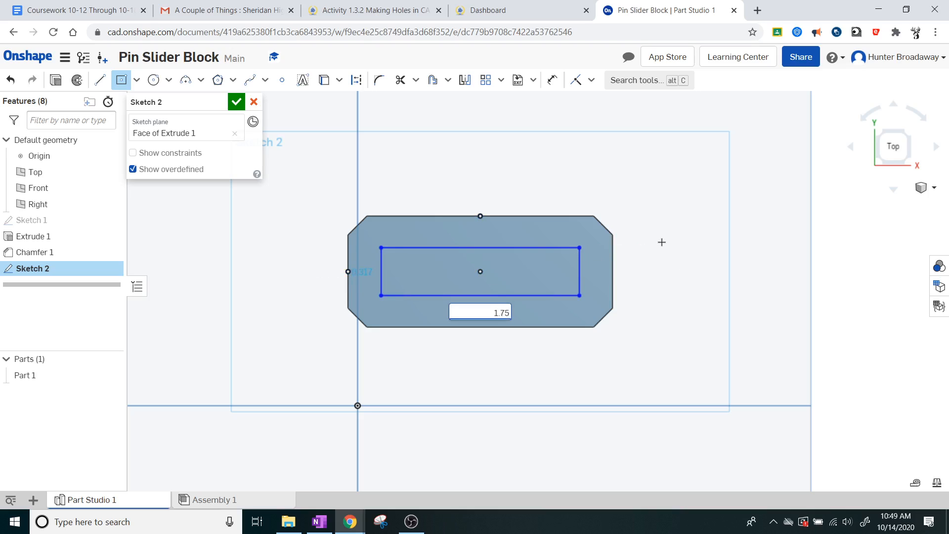
key("Return")
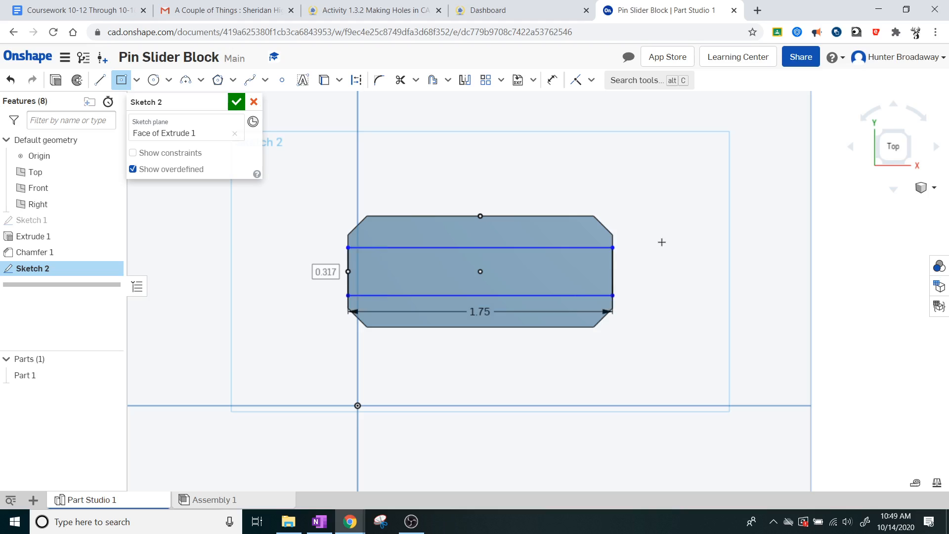
type("0.452")
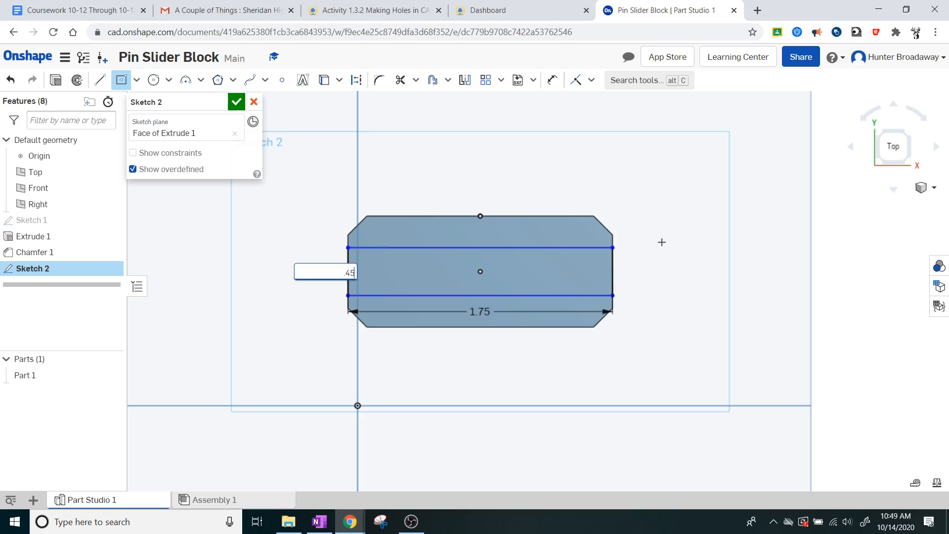
key("Return")
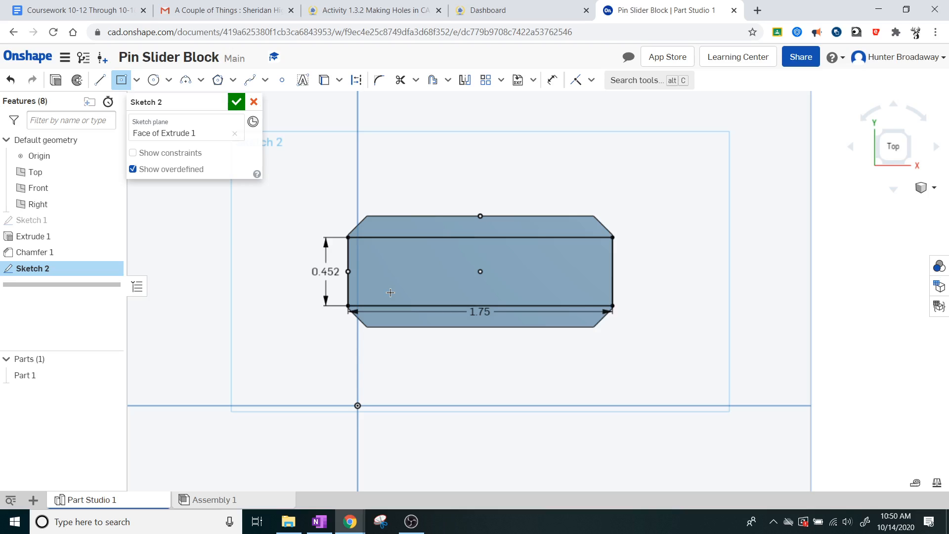
left_click(237, 102)
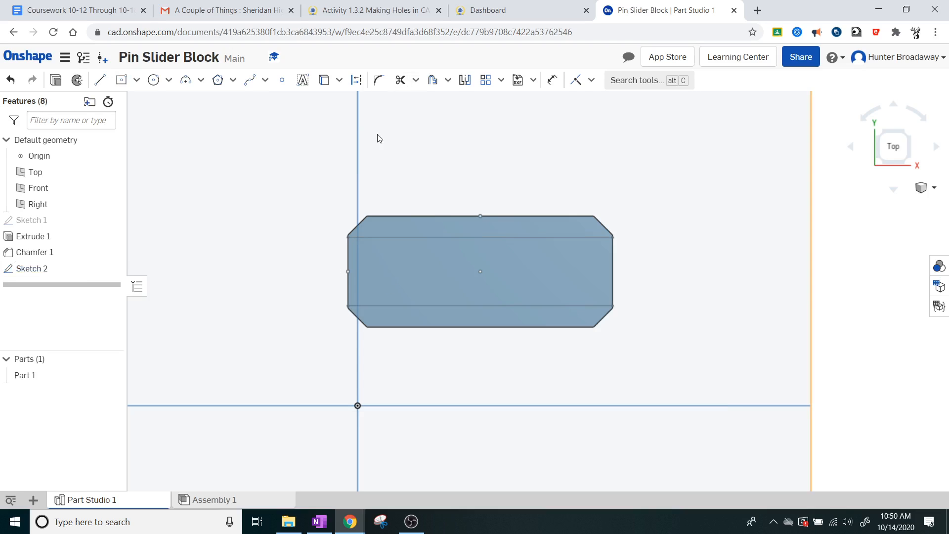
Step: Extrude the central rectangle region on the block's top face upward 0.438 in, adding it to the existing part
left_click(907, 156)
scroll(572, 275, "up", 5)
scroll(572, 280, "up", 2)
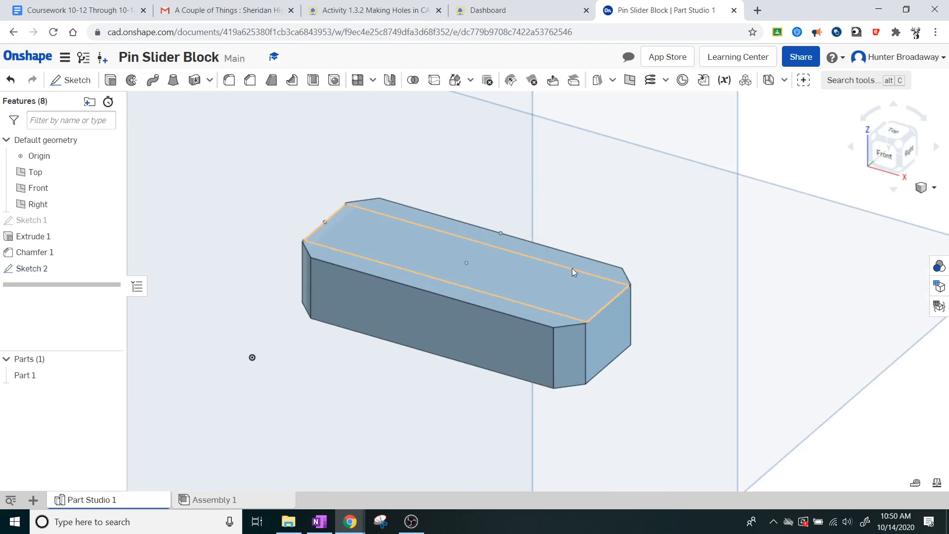
left_click(111, 80)
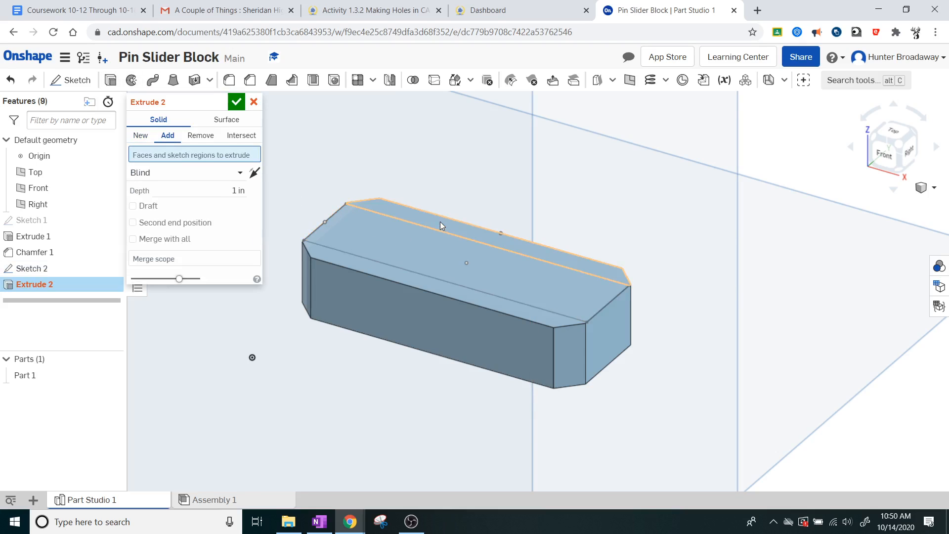
left_click(213, 196)
key("BackSpace")
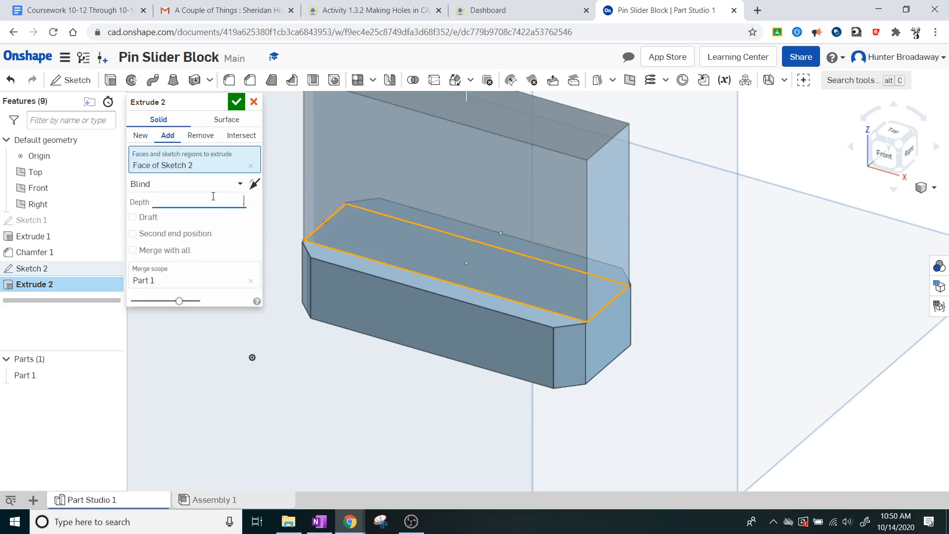
type(".438")
key("Return")
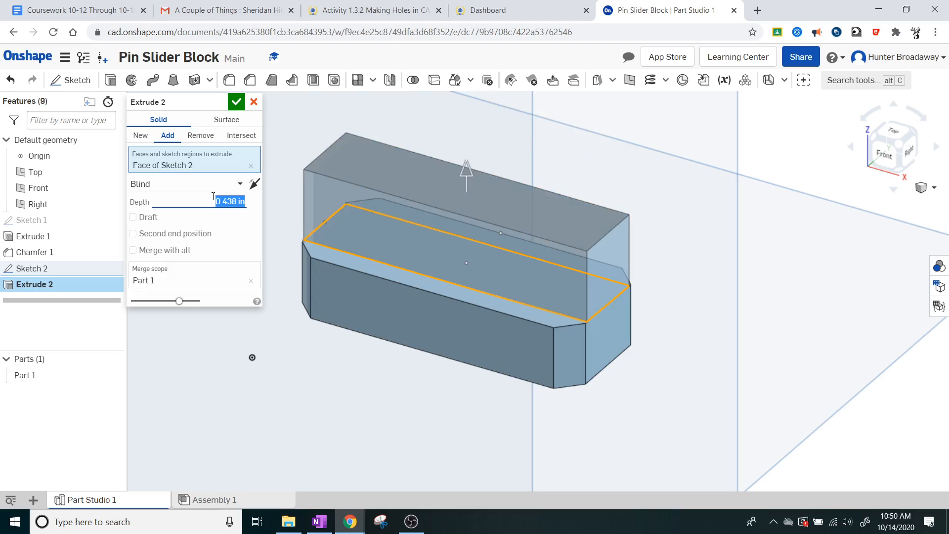
left_click(243, 103)
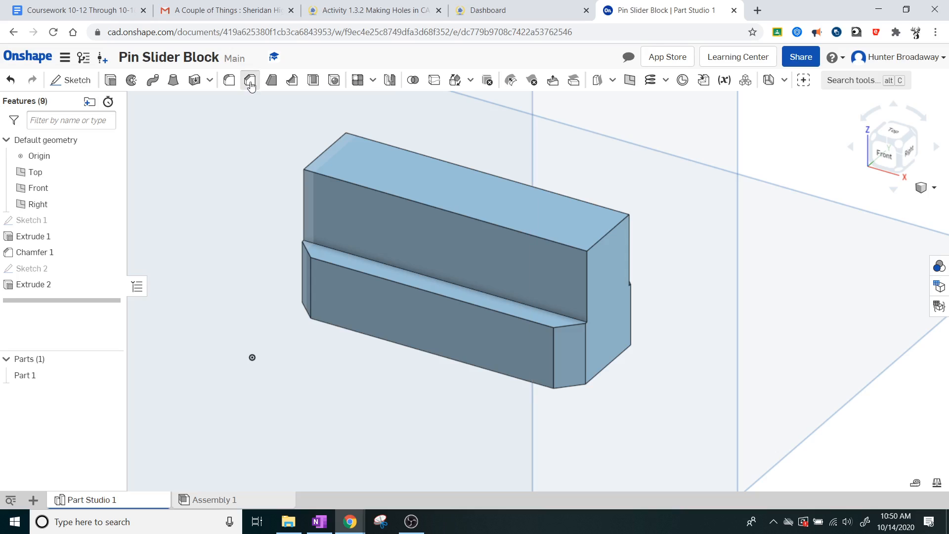
Step: Chamfer the raised upper section's four vertical corner edges with an equal distance of 0.125 in
left_click(250, 79)
left_click(234, 158)
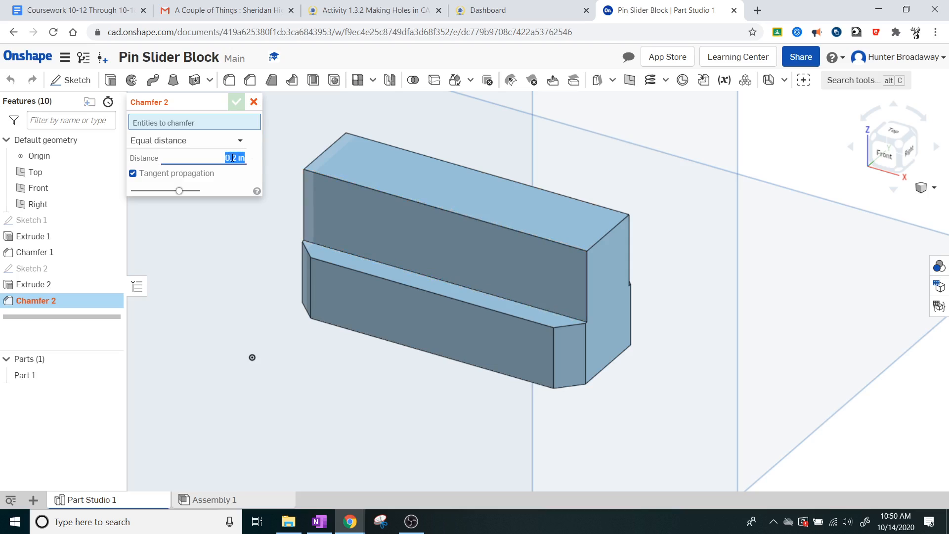
type(".125")
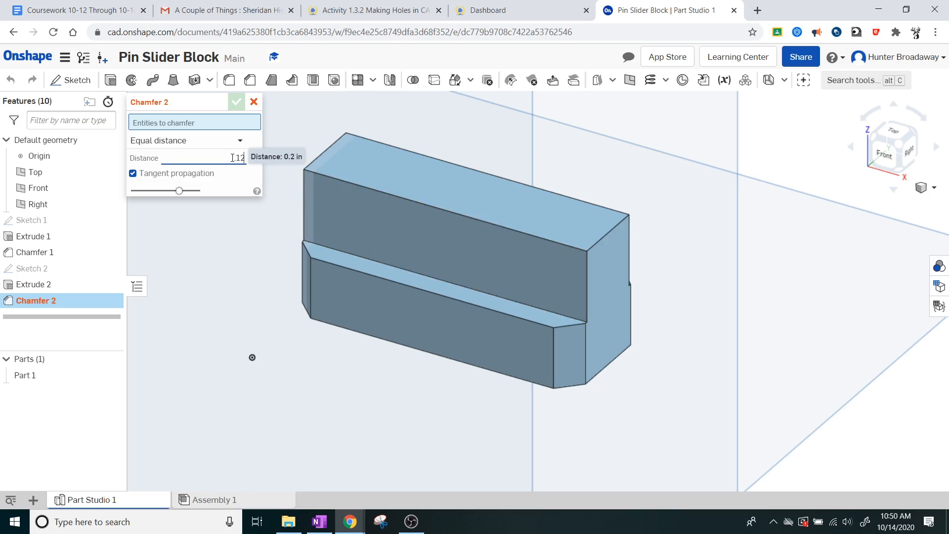
left_click(585, 267)
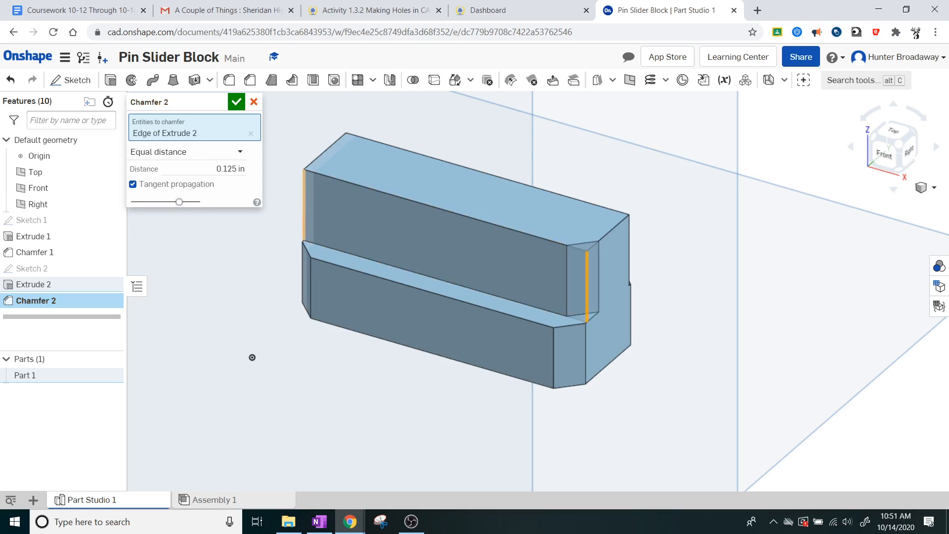
left_click(303, 201)
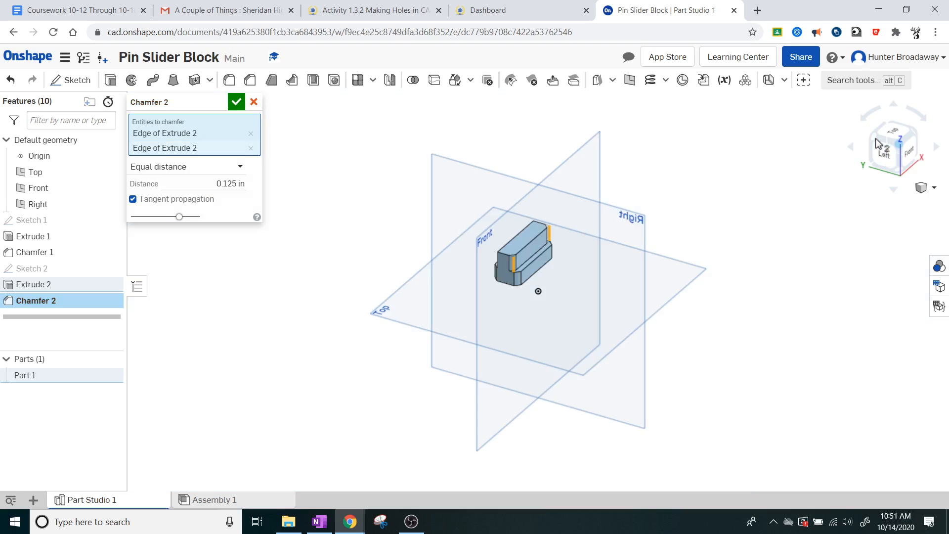
left_click(877, 140)
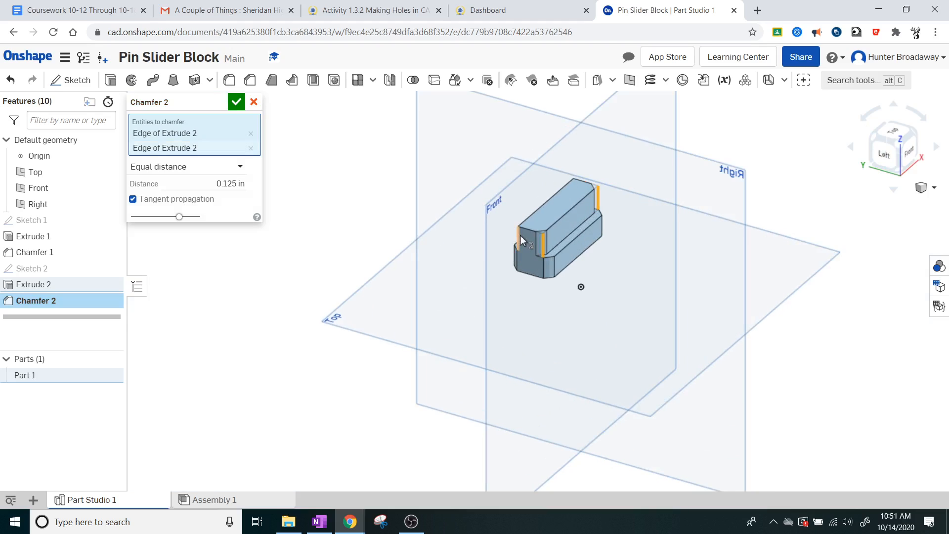
left_click(521, 241)
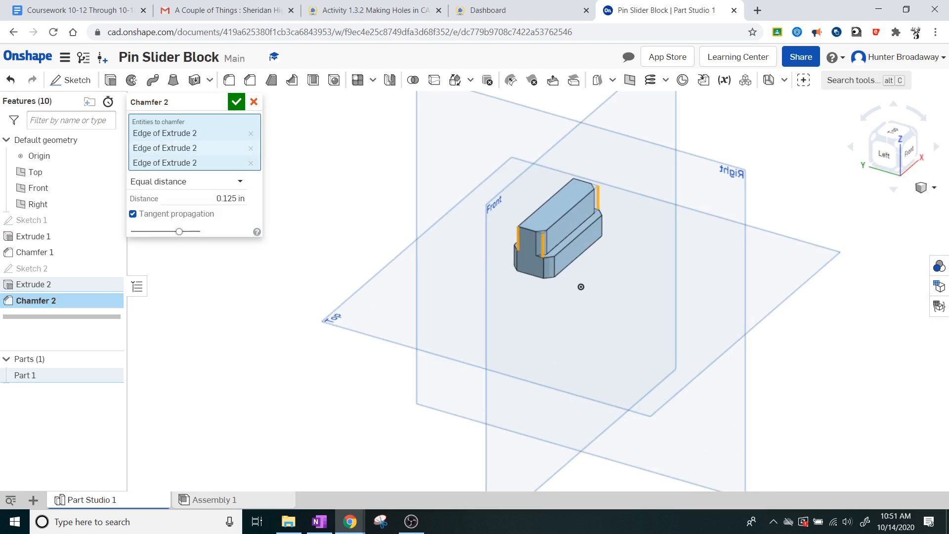
left_click(866, 142)
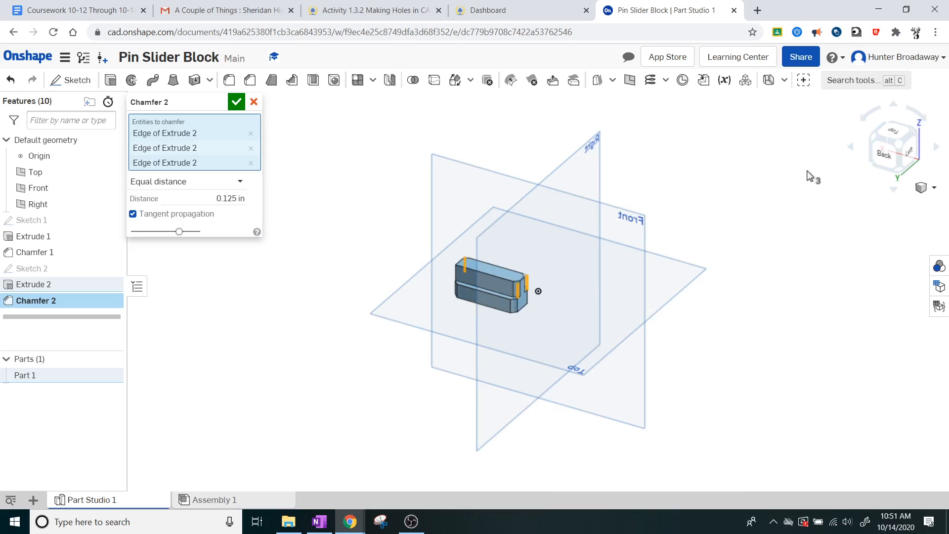
left_click(872, 137)
scroll(558, 354, "up", 2)
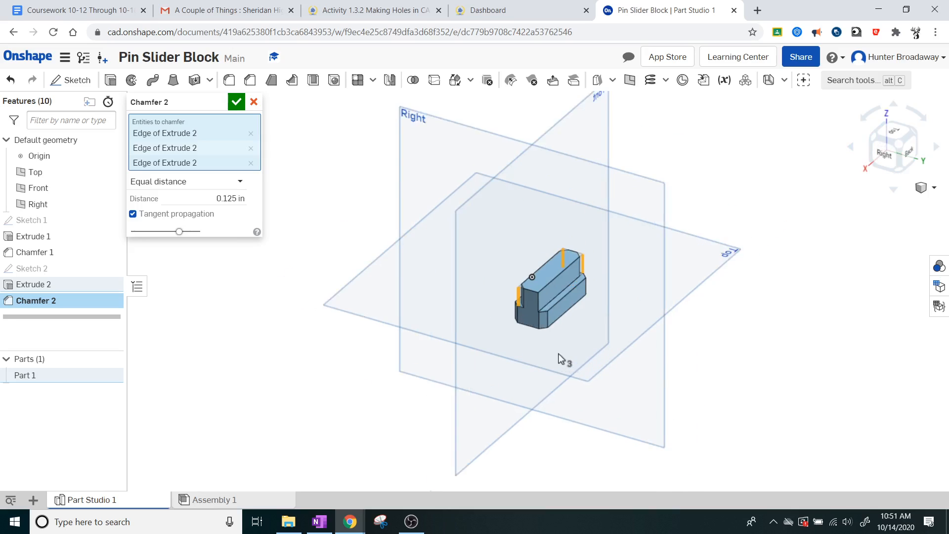
scroll(521, 224, "up", 5)
left_click(498, 200)
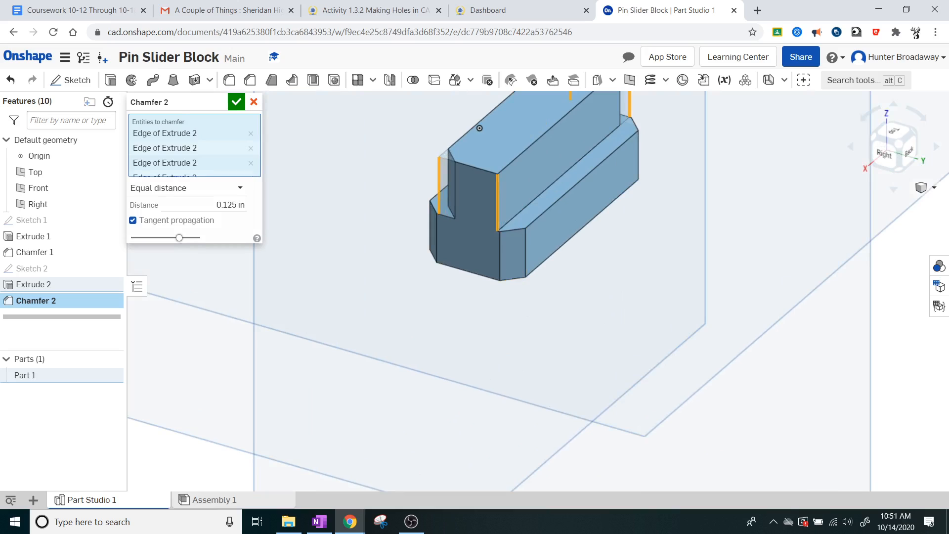
left_click(236, 102)
Step: Inspect the chamfered block from the top and in an isometric view
scroll(645, 167, "down", 2)
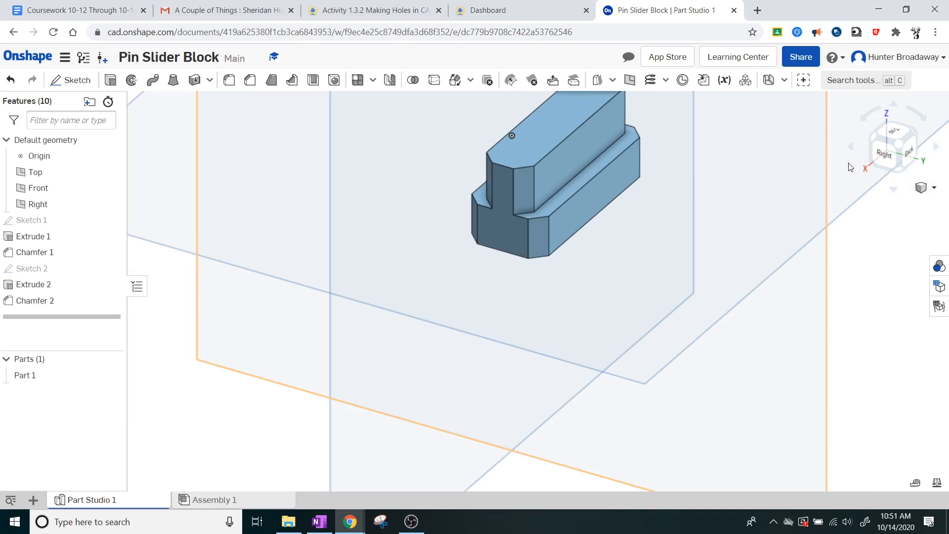
left_click(891, 127)
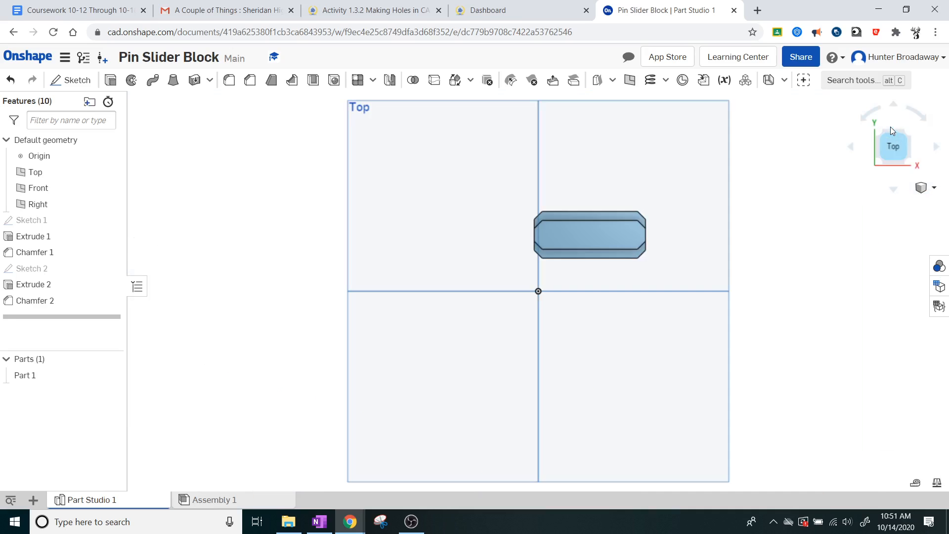
scroll(699, 248, "up", 4)
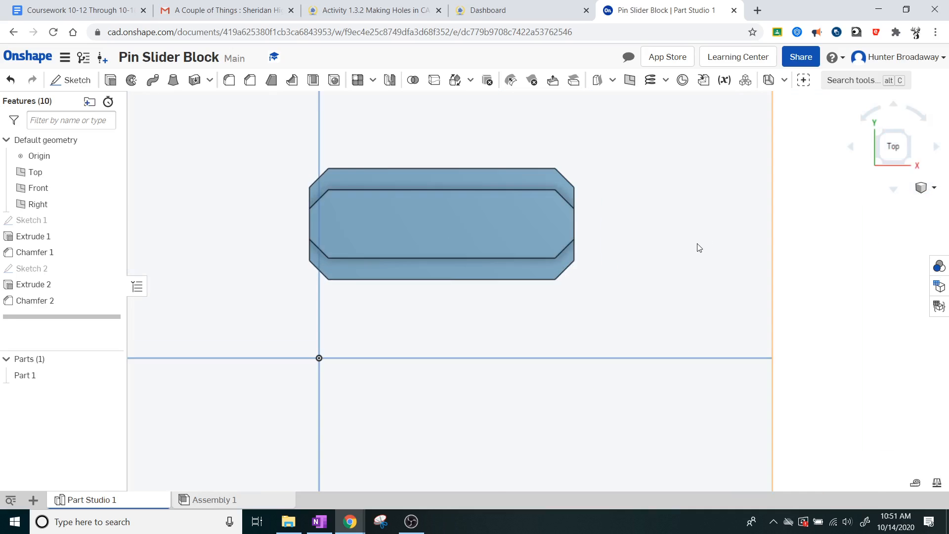
left_click(904, 165)
scroll(626, 261, "up", 5)
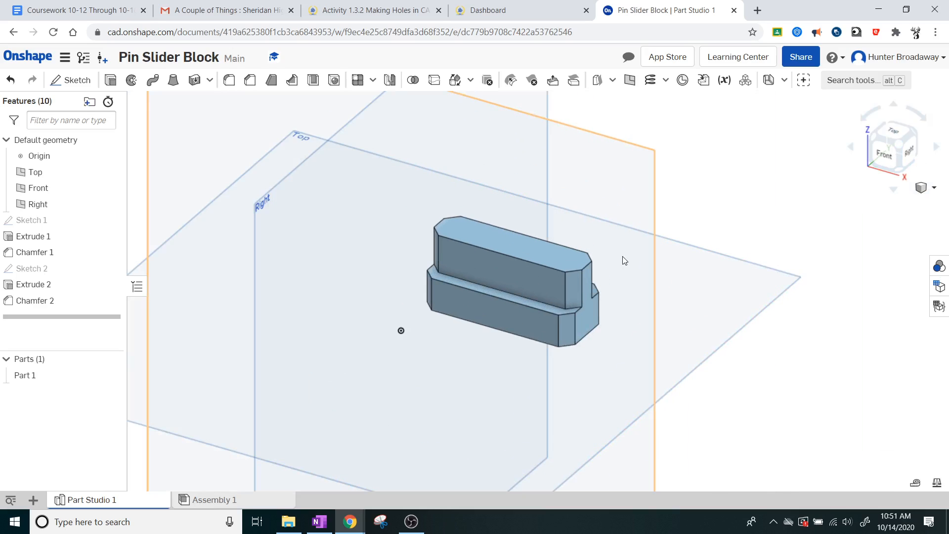
scroll(624, 260, "up", 2)
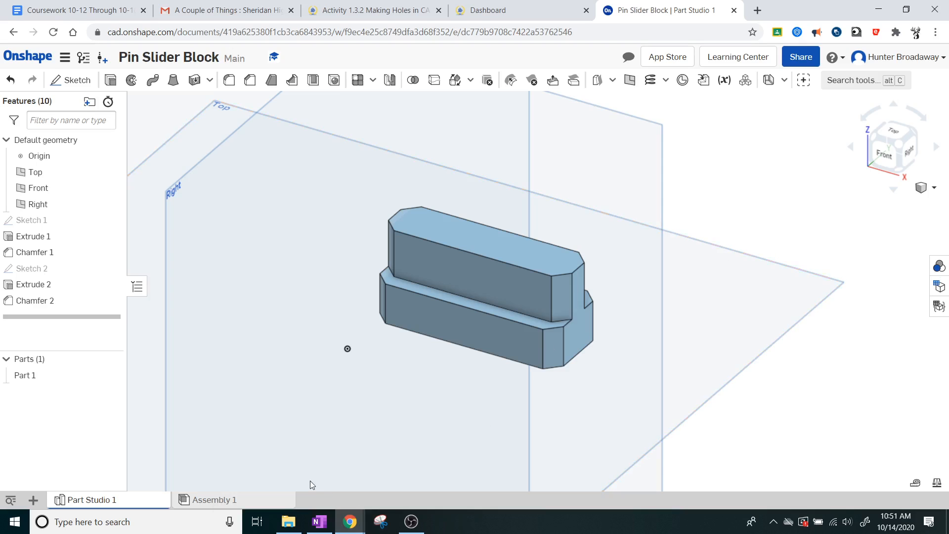
Step: Check the base's rounded edge radius on the OneNote drawing and return to the Onshape document
mouse_move(352, 521)
left_click(407, 476)
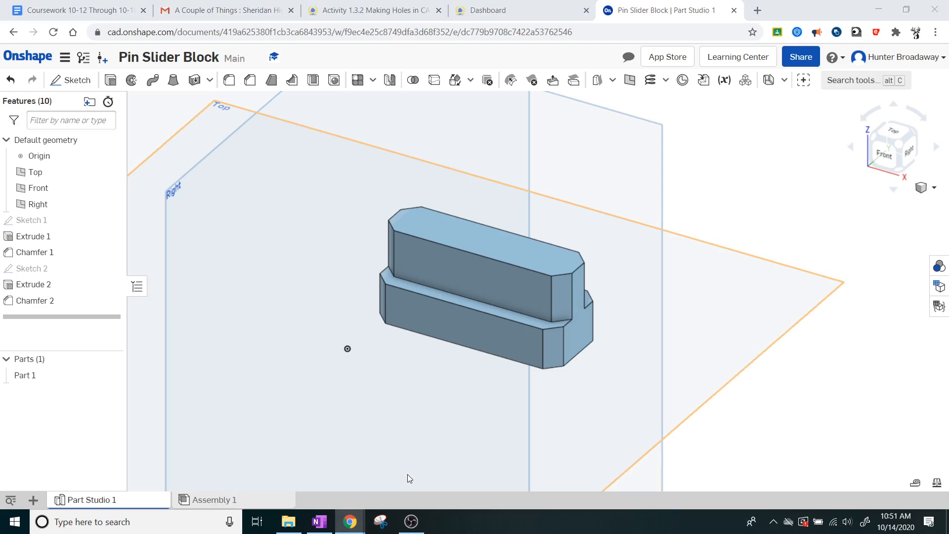
left_click(319, 522)
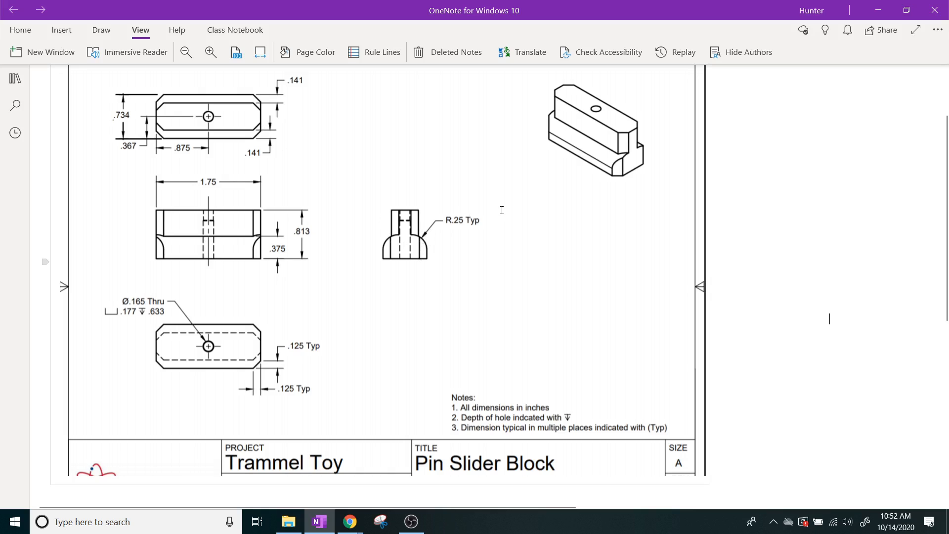
mouse_move(350, 522)
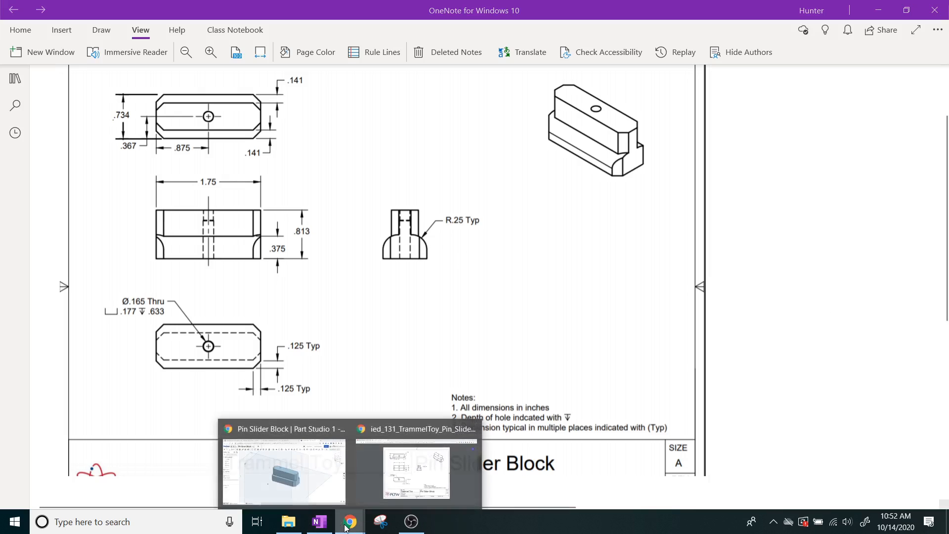
left_click(298, 465)
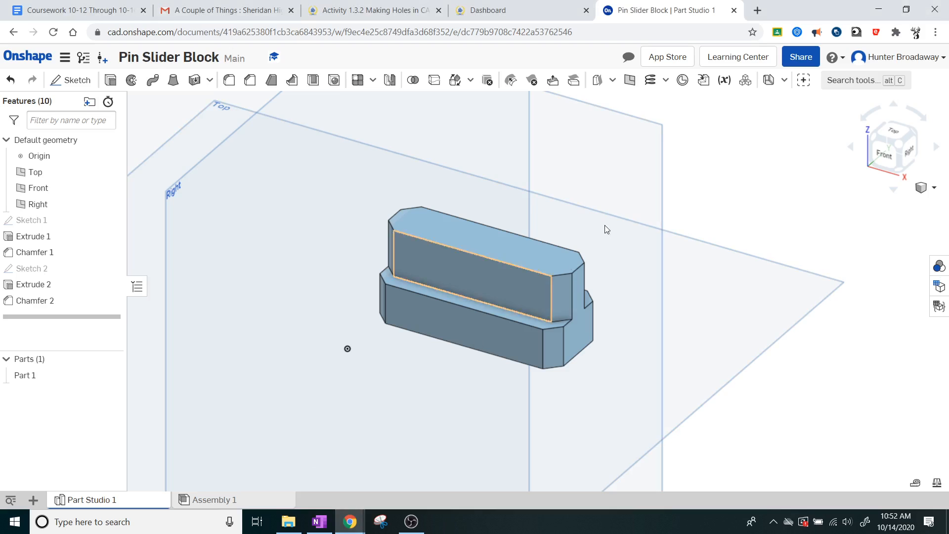
Step: Fillet the two long upper edges of the block's base with a circular radius of 0.25 in
left_click(228, 81)
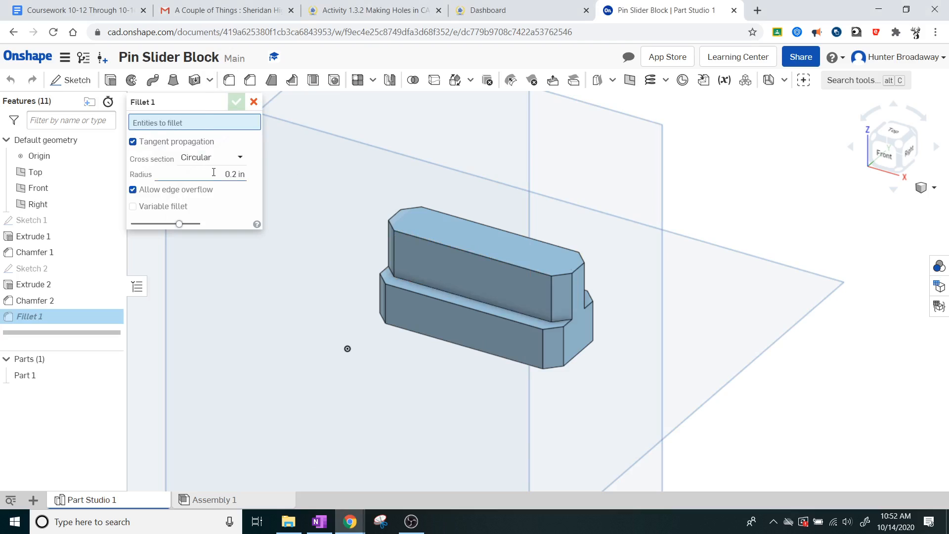
left_click(213, 172)
type("0.25")
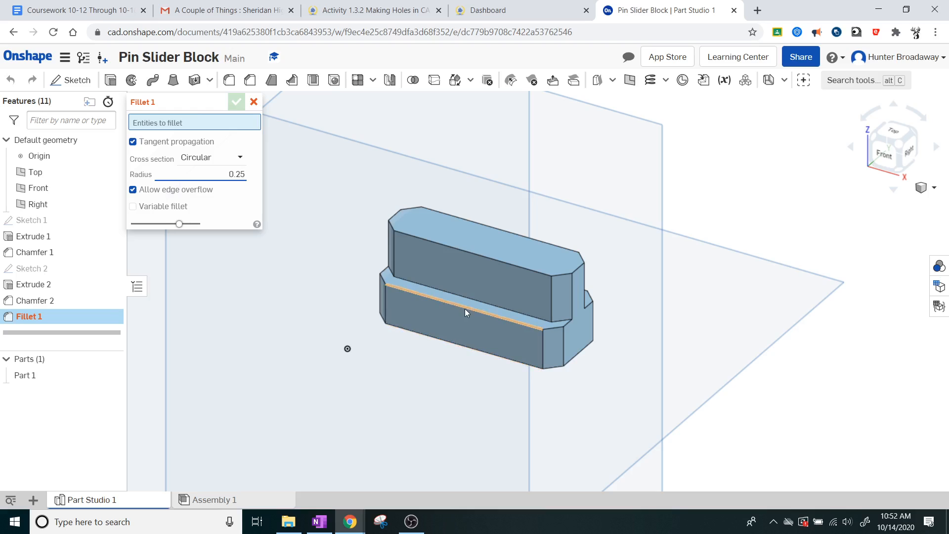
scroll(467, 307, "up", 3)
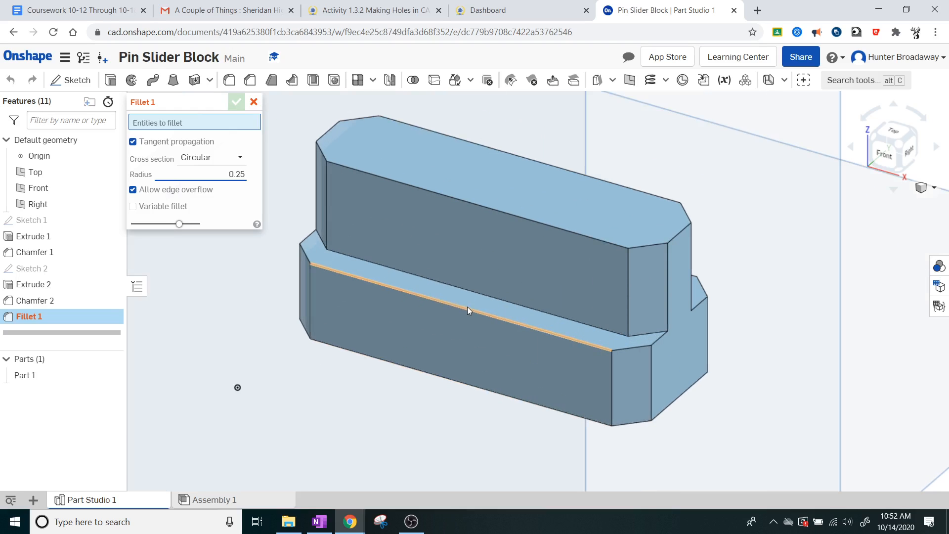
left_click(467, 307)
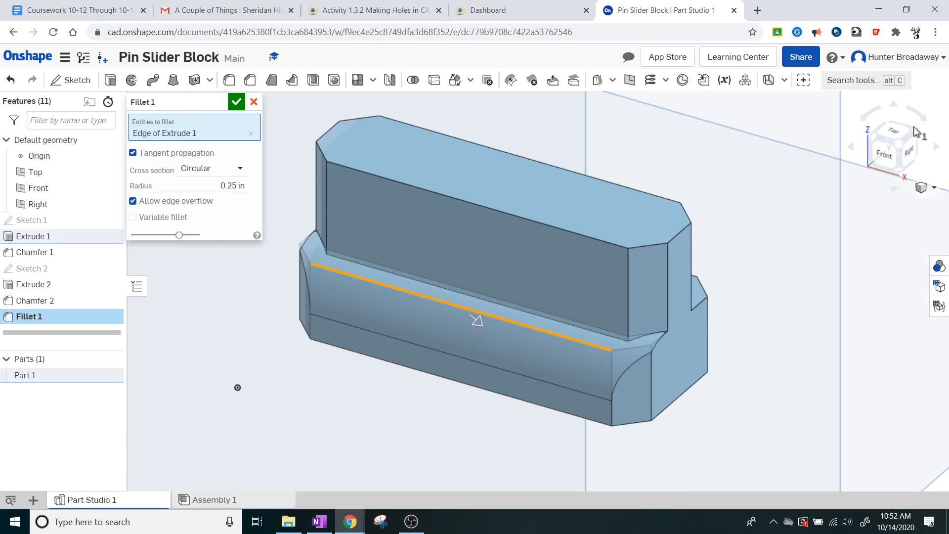
left_click(937, 149)
scroll(614, 356, "up", 6)
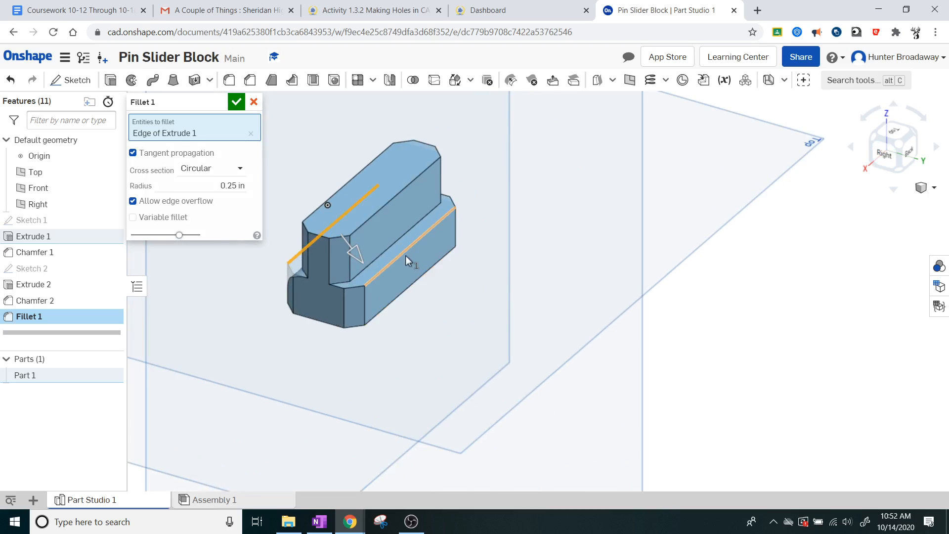
left_click(406, 256)
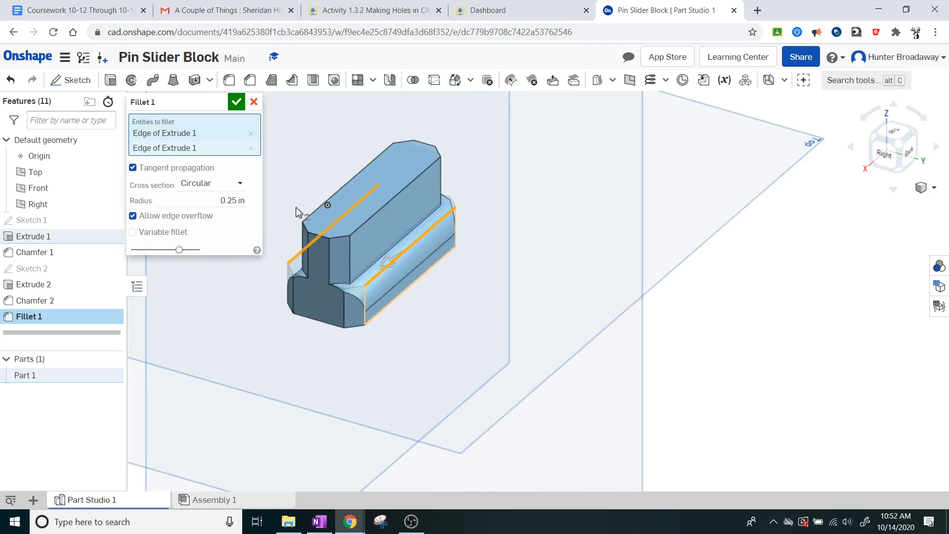
key("Return")
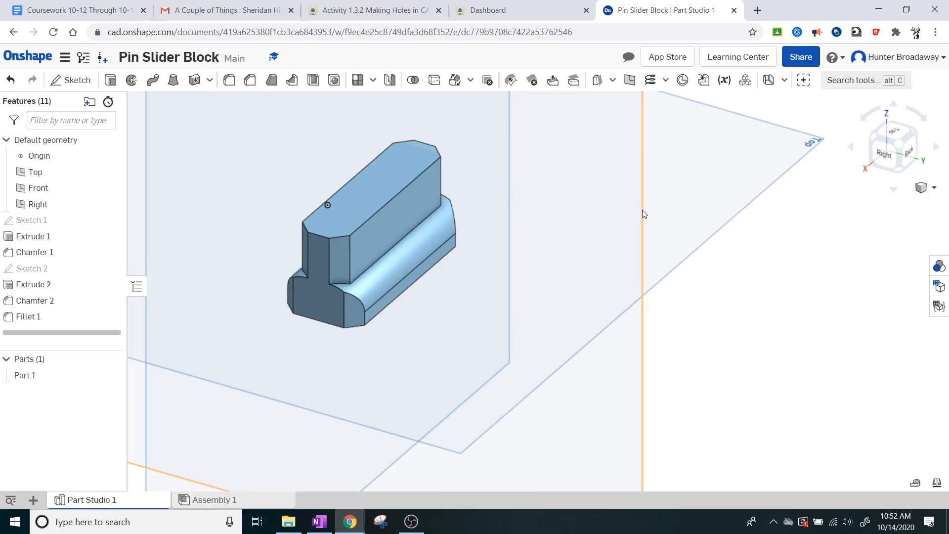
Step: Inspect the filleted block, check the hole callout and position on the OneNote drawing, and return to the Onshape document
left_click(871, 137)
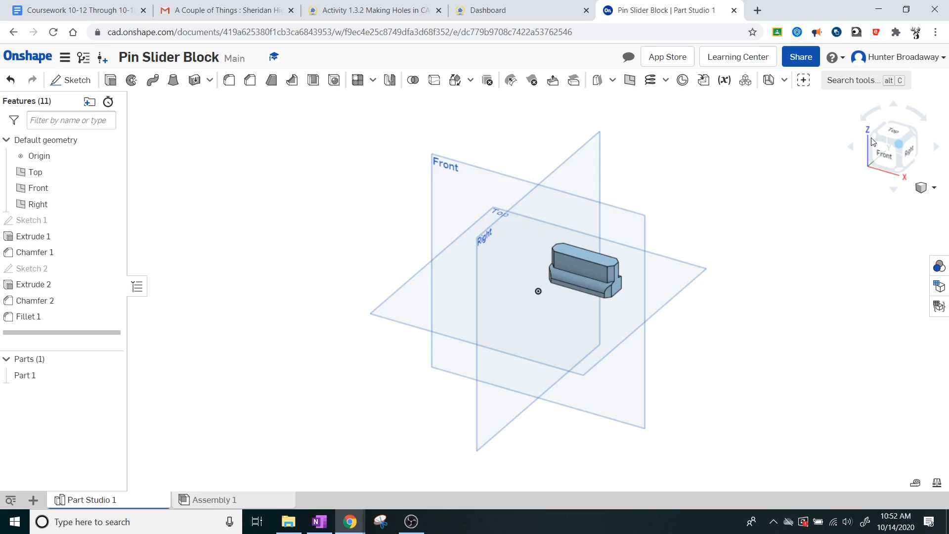
scroll(599, 269, "up", 5)
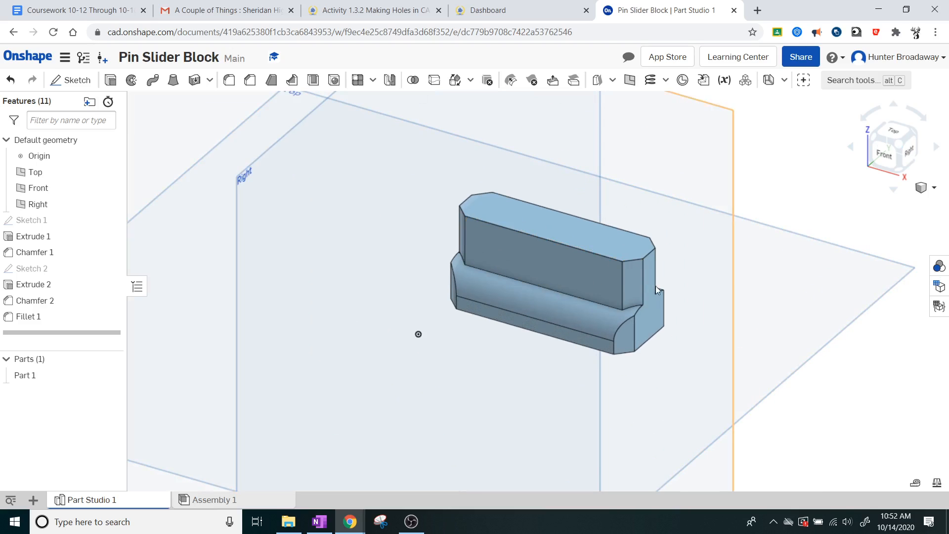
left_click(331, 523)
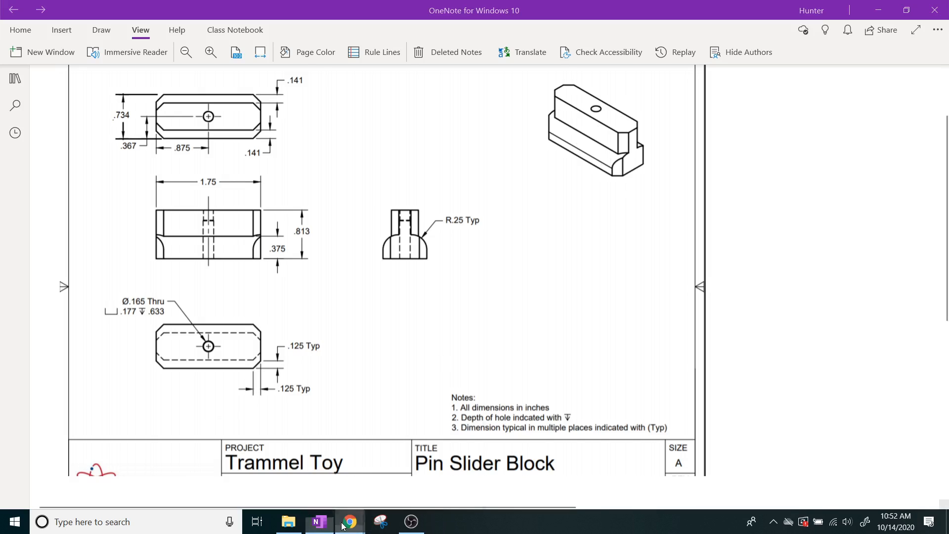
mouse_move(350, 521)
left_click(298, 476)
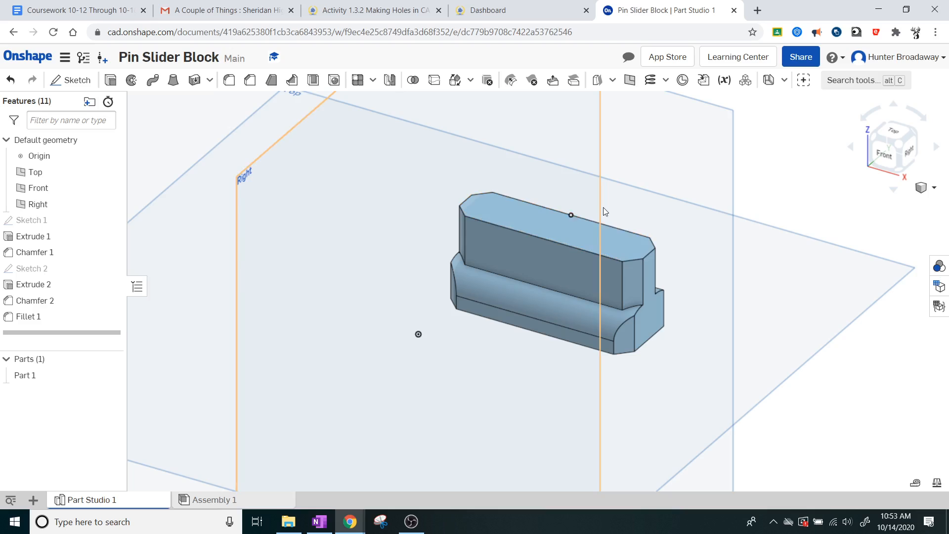
left_click(888, 131)
scroll(670, 185, "up", 5)
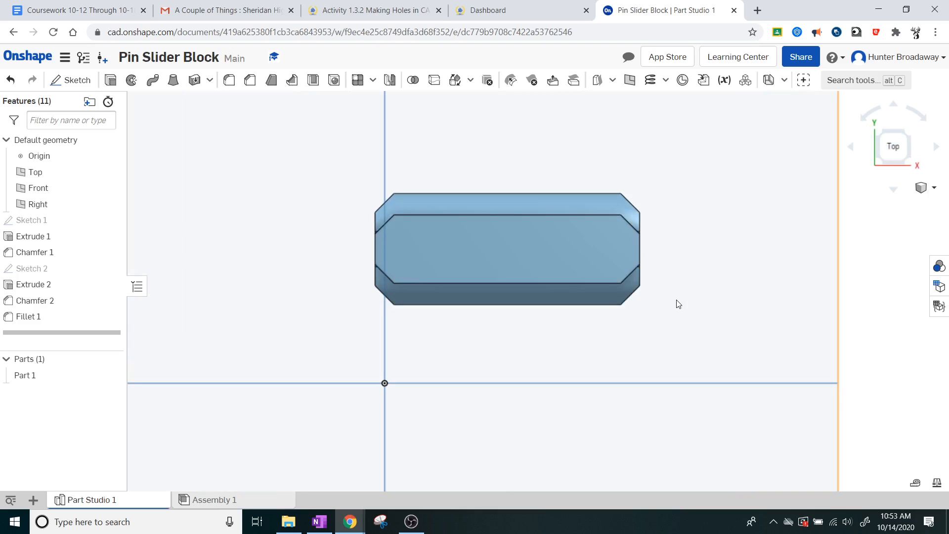
left_click(320, 521)
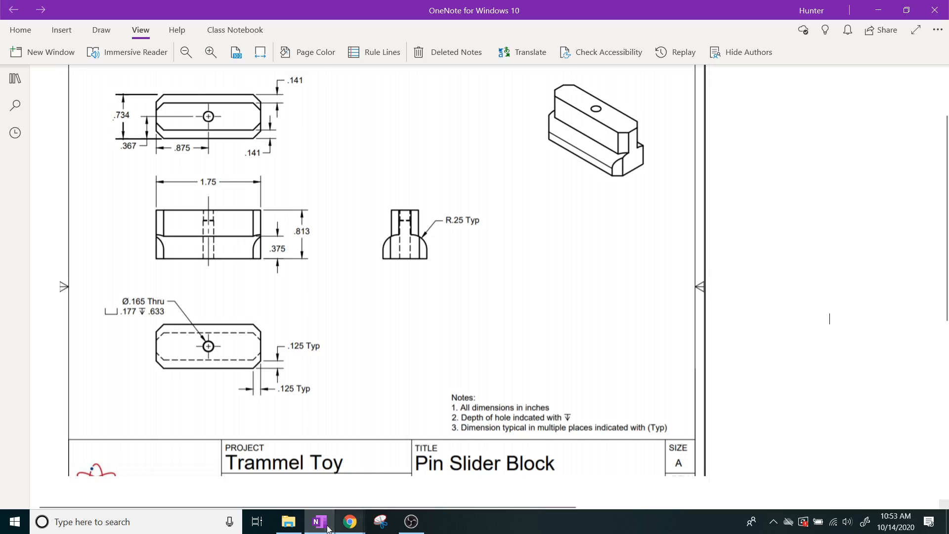
mouse_move(350, 522)
left_click(295, 465)
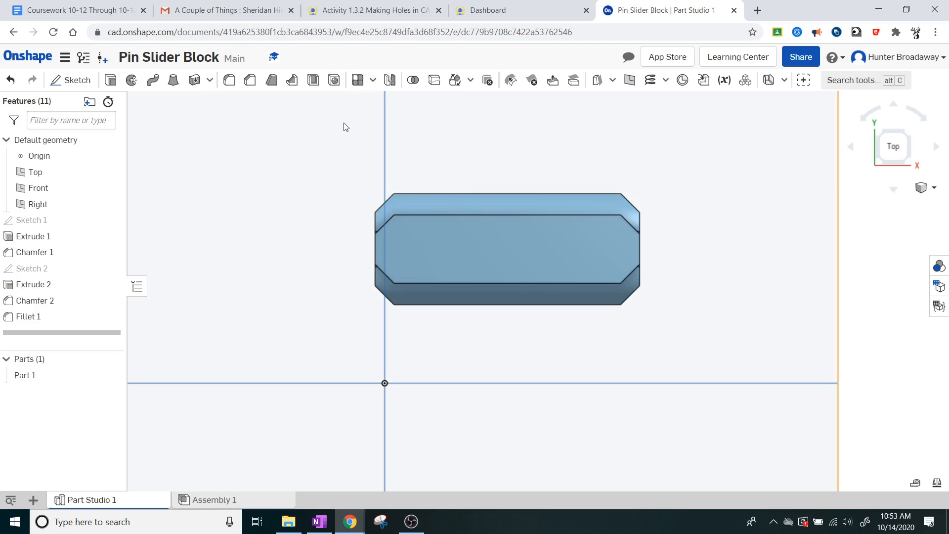
Step: Sketch a point at the centre of the raised section's top face, aligned with its edge midpoints
left_click(335, 80)
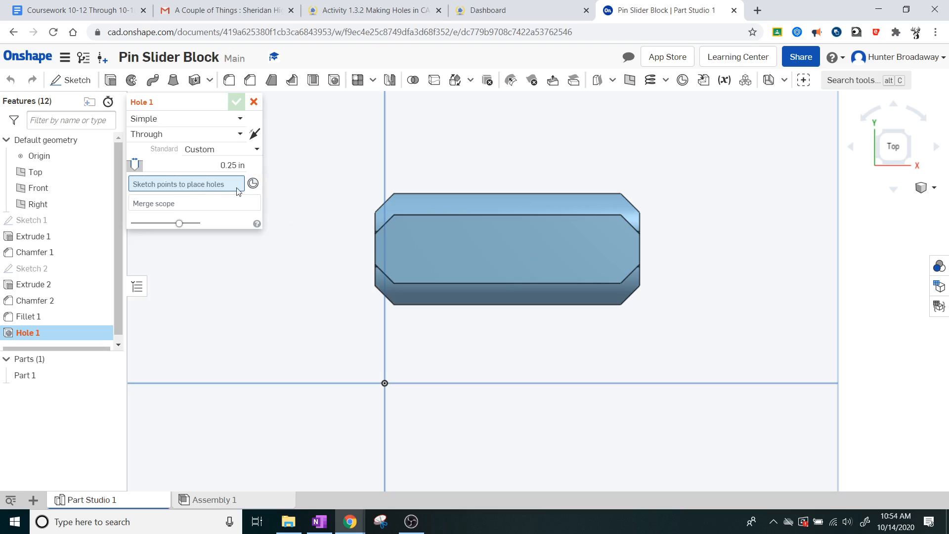
left_click(254, 101)
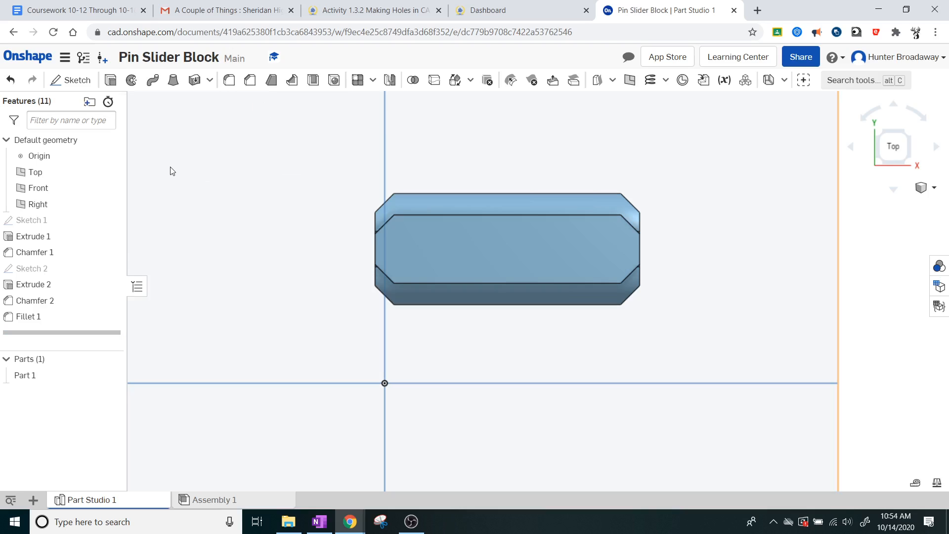
left_click(72, 82)
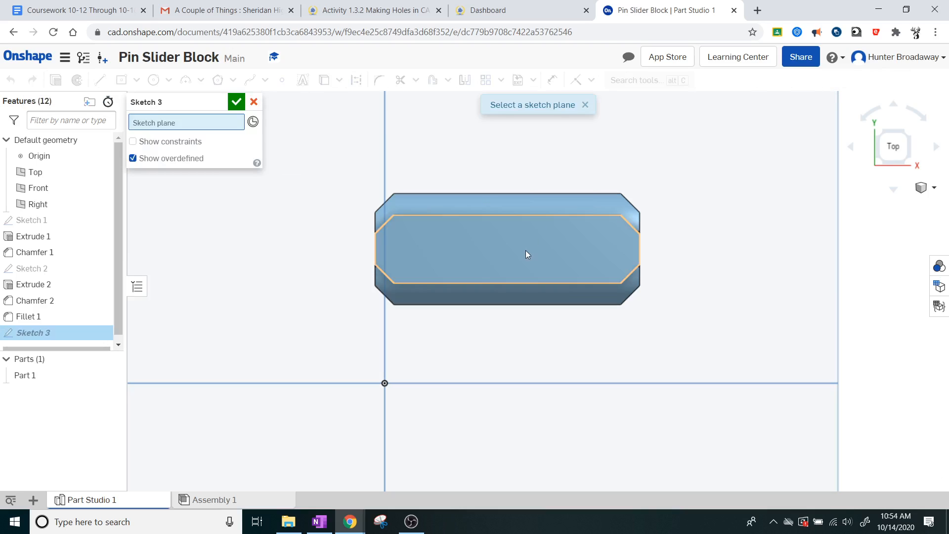
left_click(511, 252)
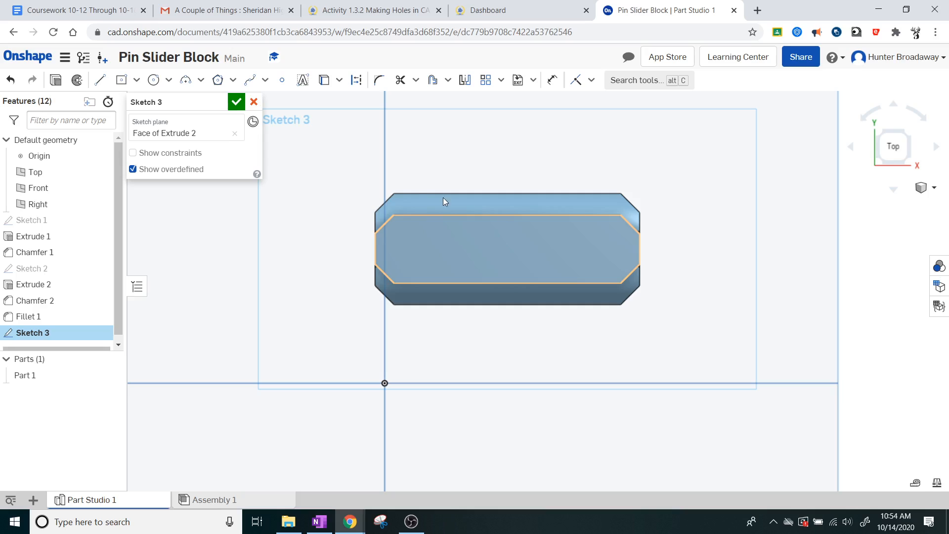
left_click(282, 80)
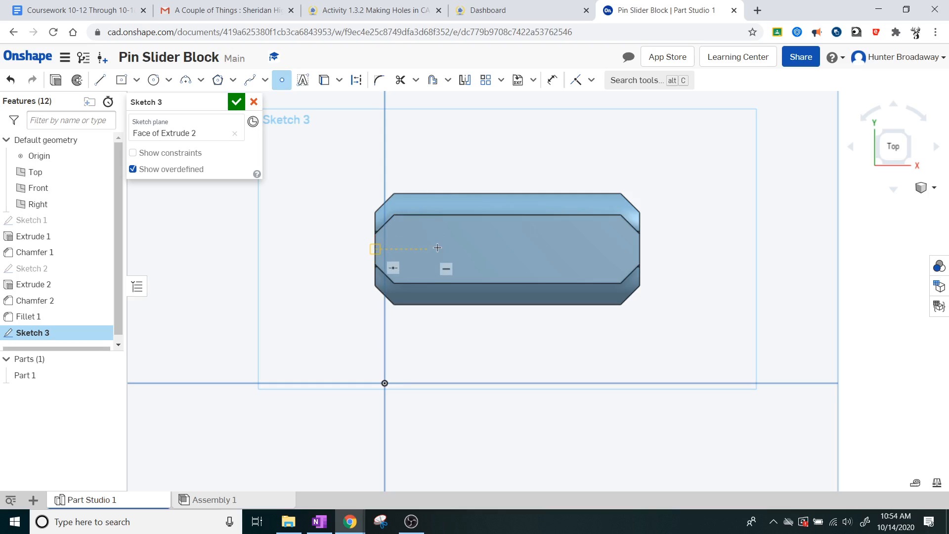
left_click(507, 249)
left_click(236, 103)
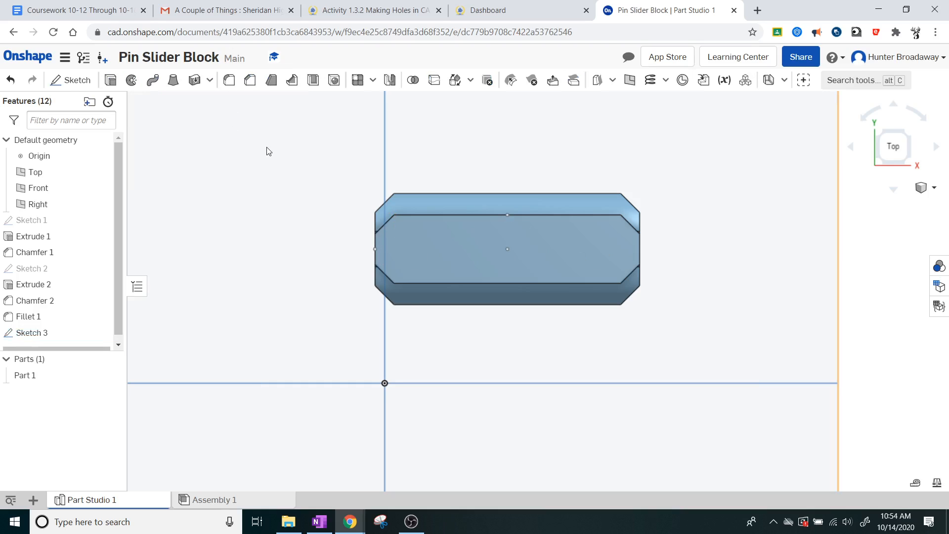
Step: Place a through hole at the sketched centre point and set its style to Counterbore
left_click(334, 82)
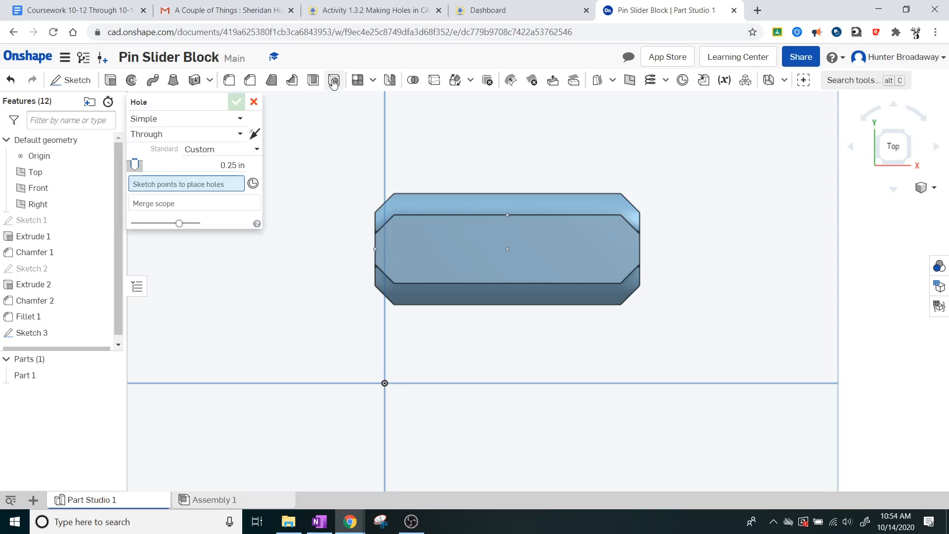
left_click(507, 248)
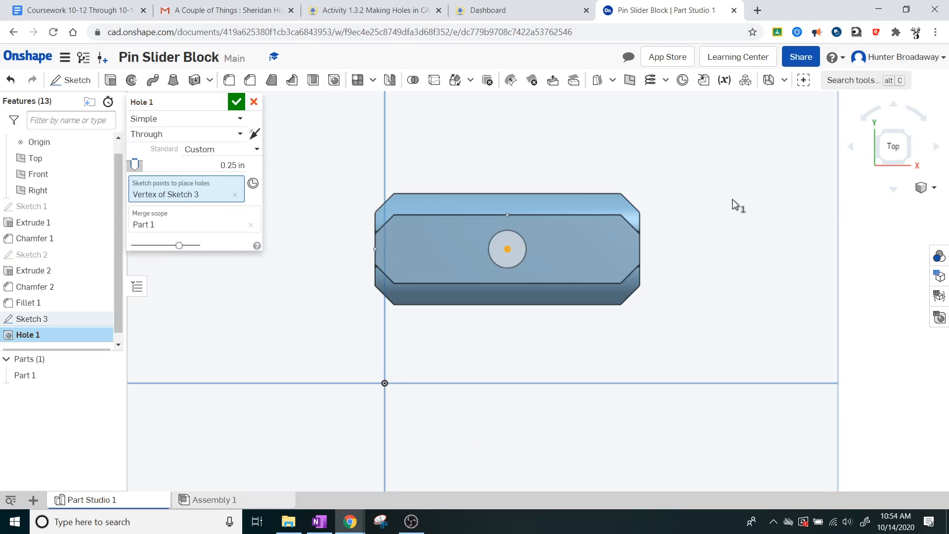
left_click(915, 167)
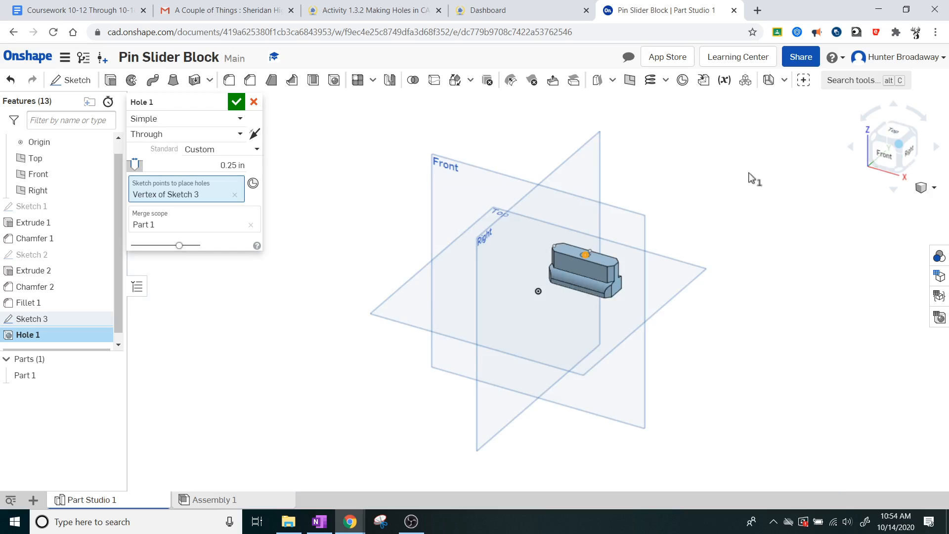
scroll(607, 261, "up", 5)
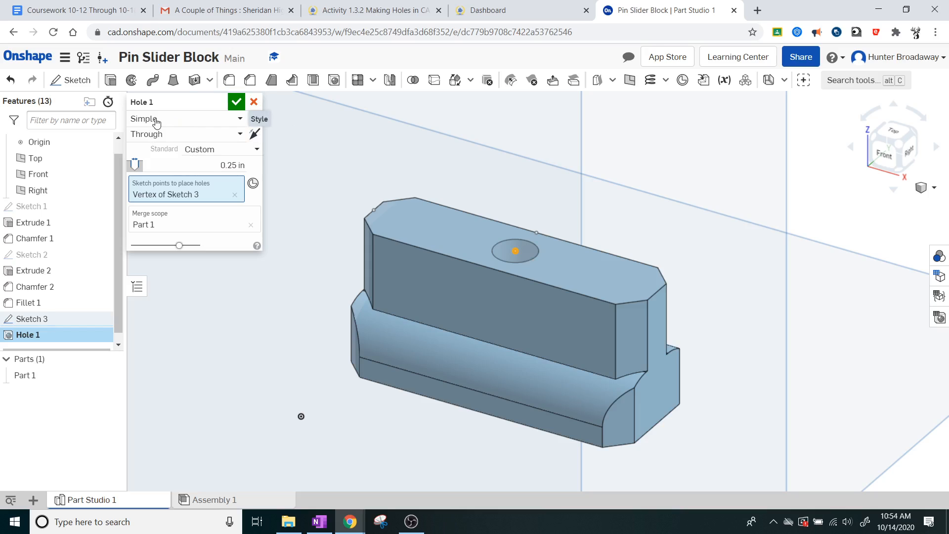
left_click(208, 120)
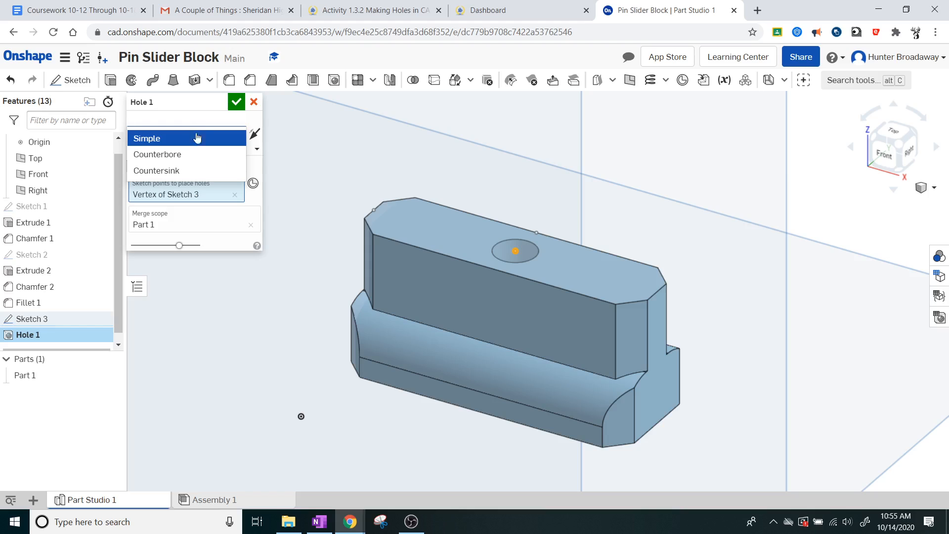
left_click(177, 155)
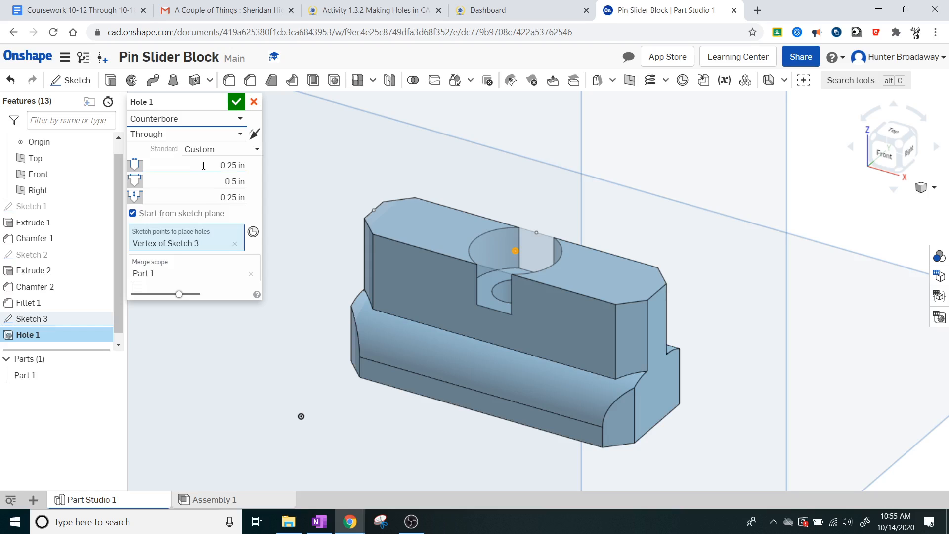
Step: Set the hole's counterbore diameter to 0.177 in and its through diameter to 0.165 in
left_click(212, 182)
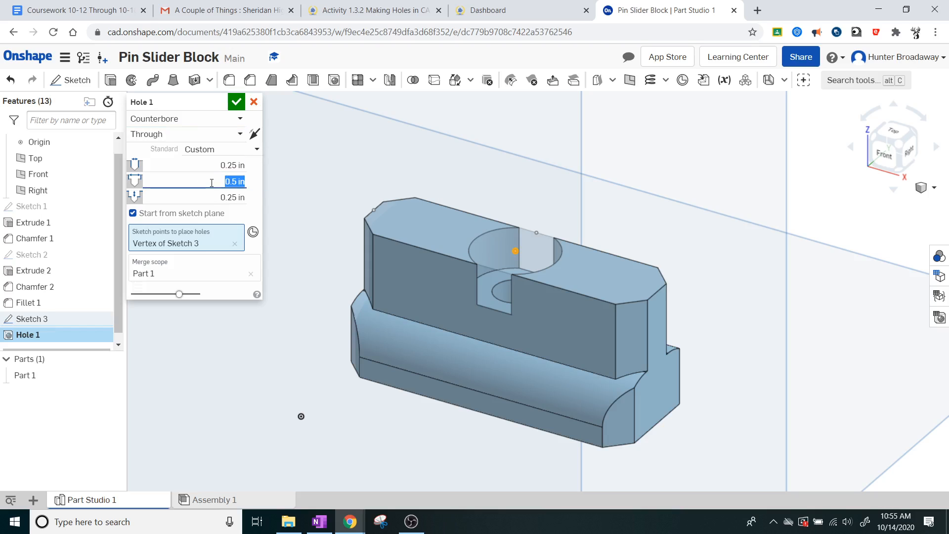
type("177")
key("Return")
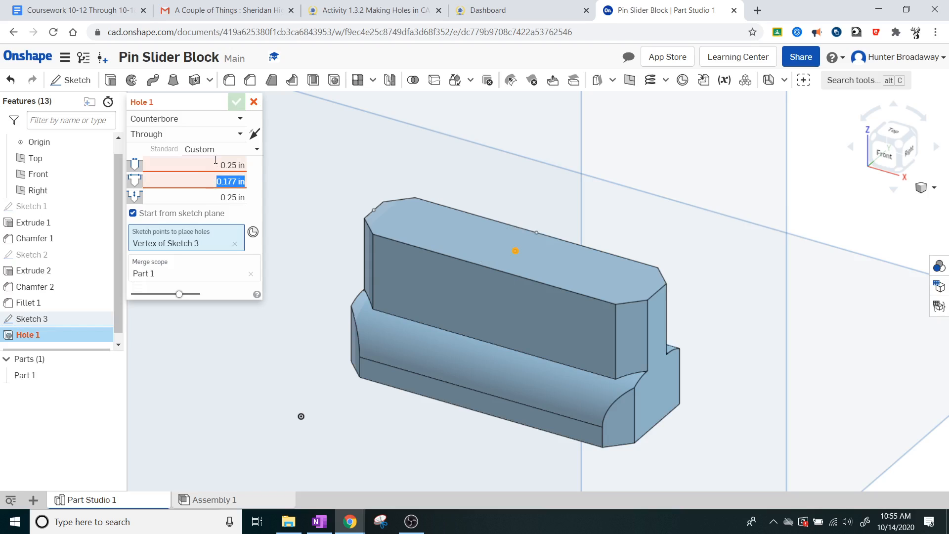
left_click(212, 166)
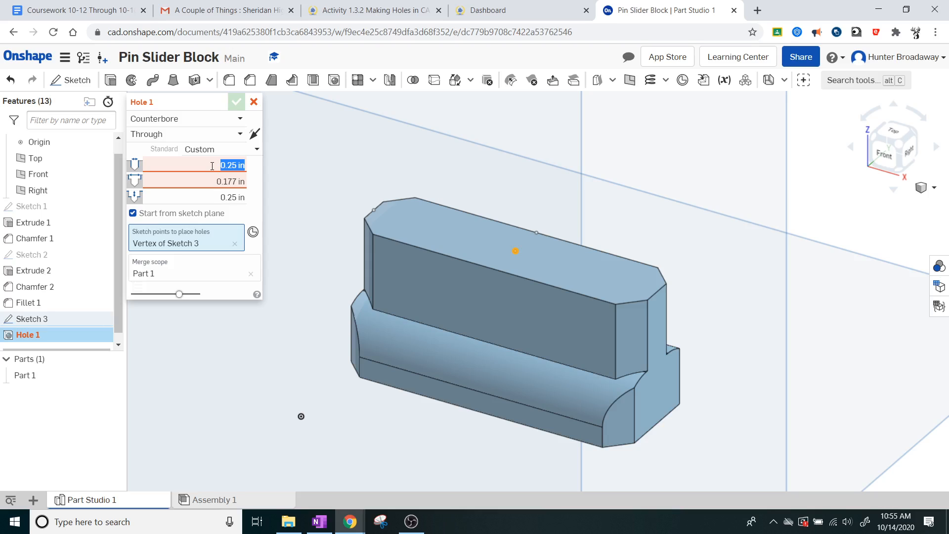
type("0.165")
key("Return")
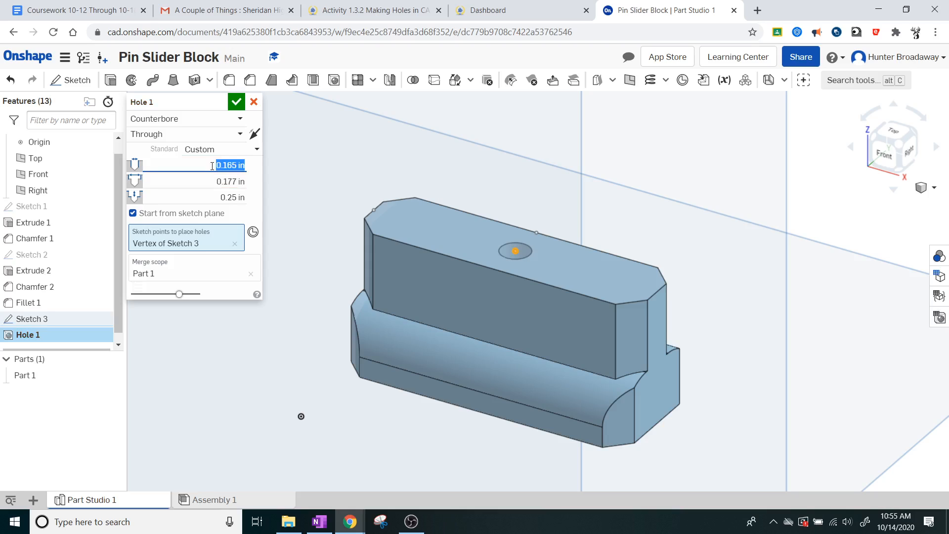
Step: Set the hole's counterbore depth to 0.813 in
left_click(201, 195)
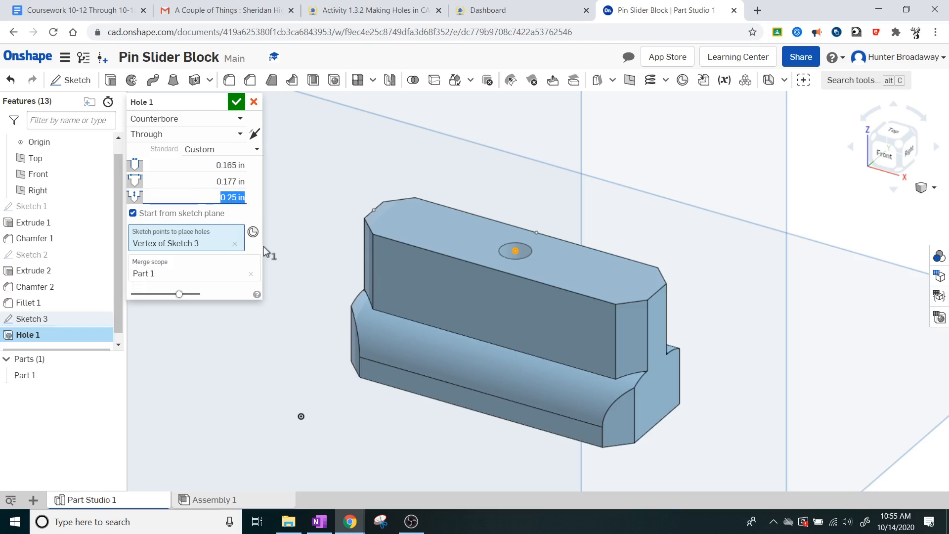
type("thru")
key("Return")
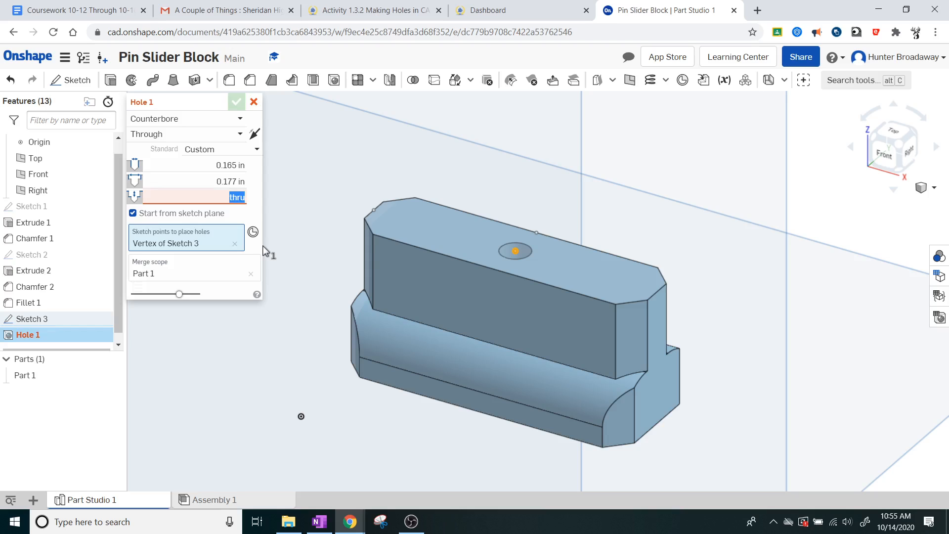
key("BackSpace")
type("13")
key("Return")
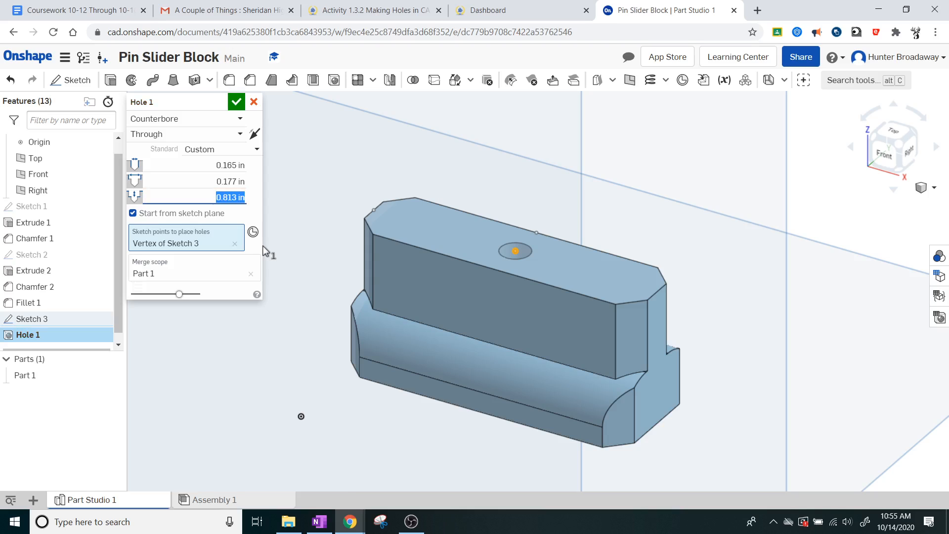
left_click(891, 131)
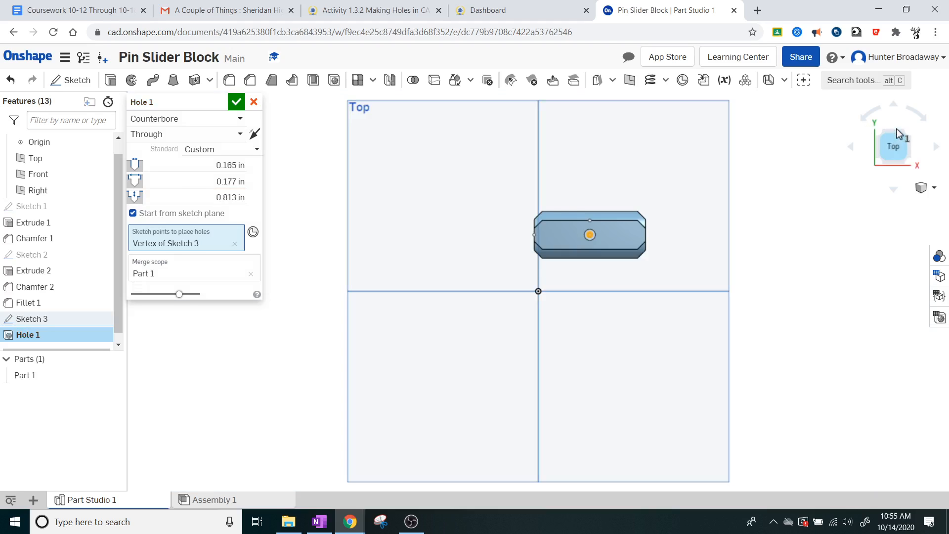
scroll(610, 262, "up", 8)
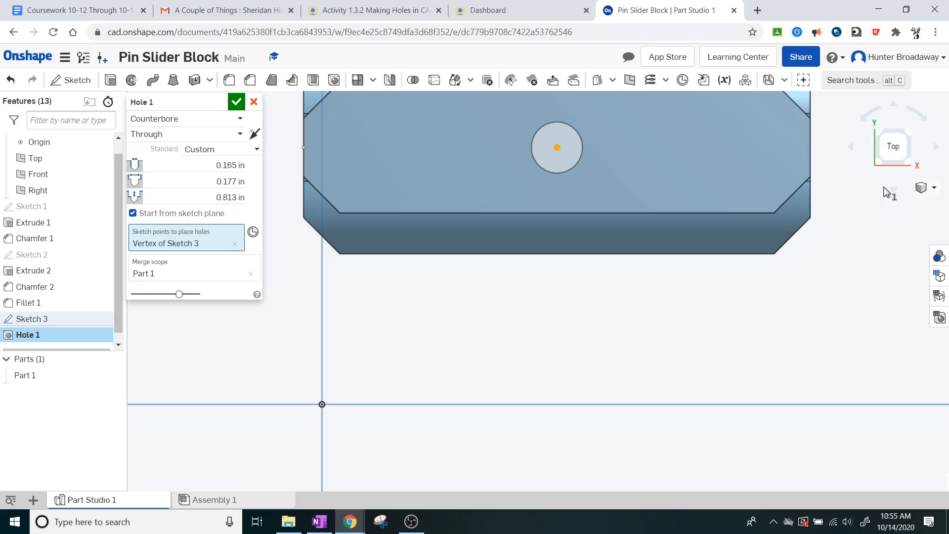
Step: Check the counterbored through hole on the block's underside and top face, and accept the Hole feature
left_click(908, 164)
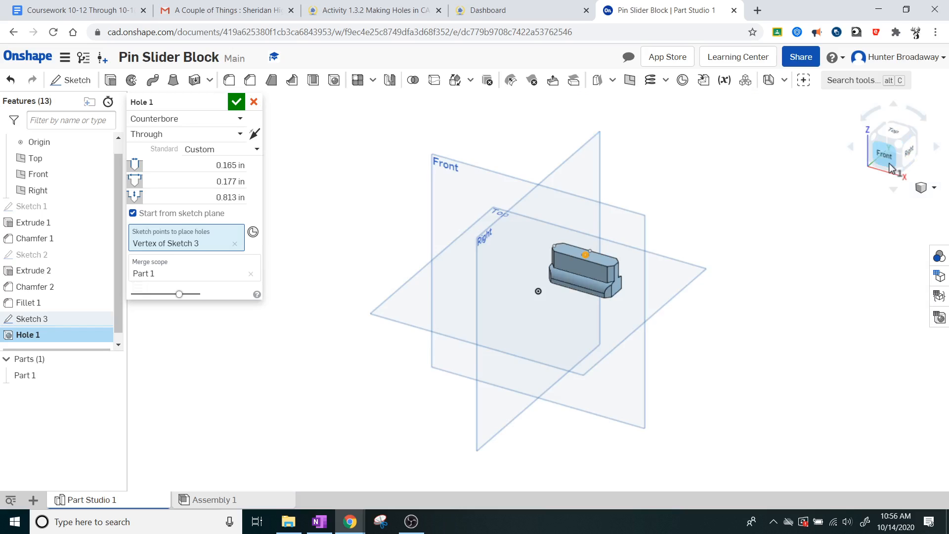
left_click(899, 173)
scroll(595, 353, "up", 6)
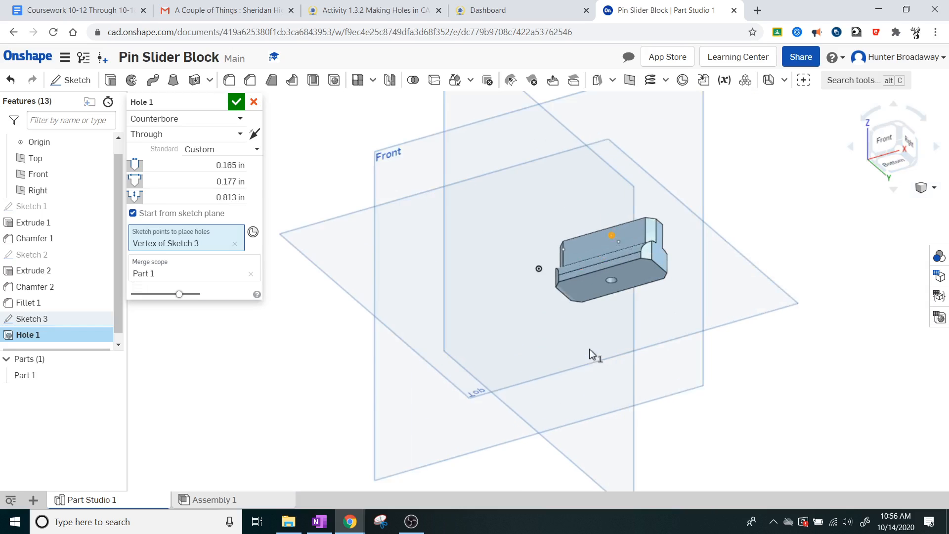
scroll(663, 243, "up", 3)
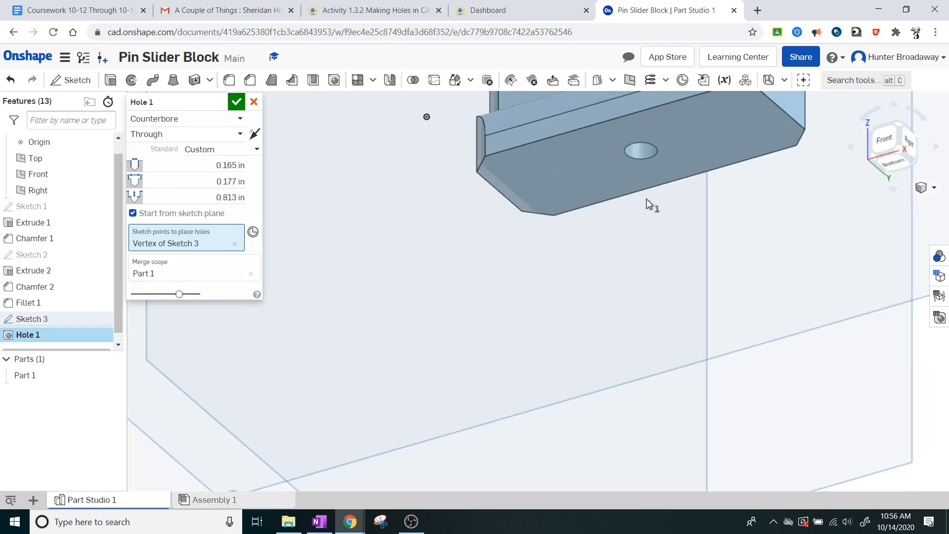
left_click(899, 129)
scroll(642, 253, "up", 3)
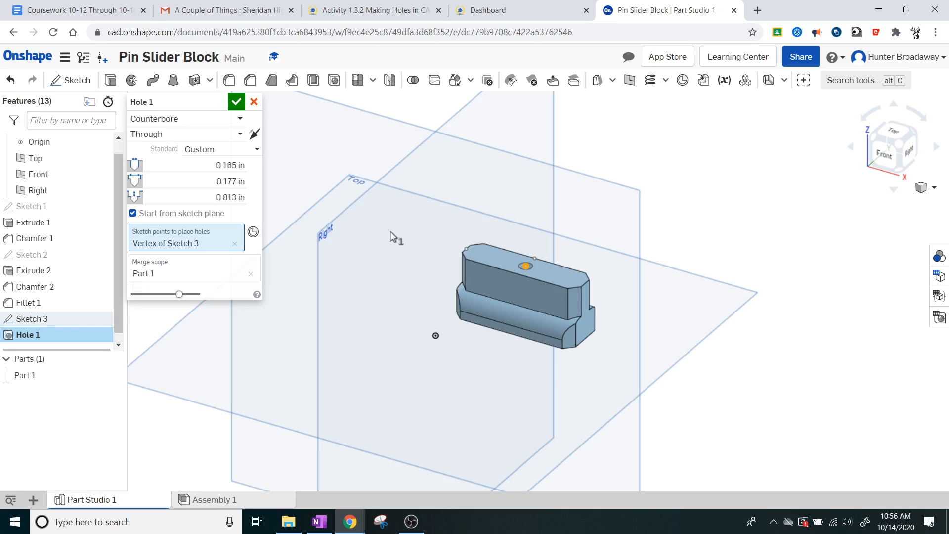
left_click(236, 102)
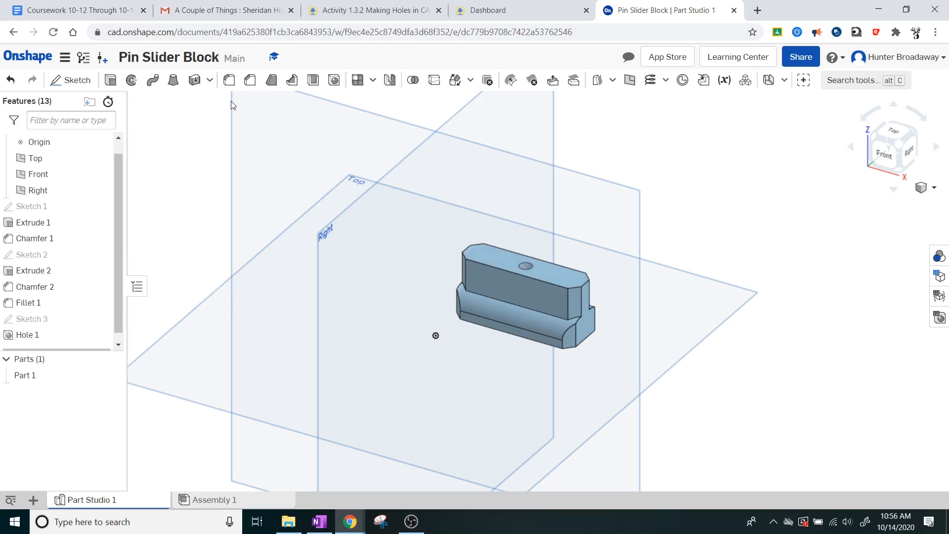
scroll(567, 254, "up", 2)
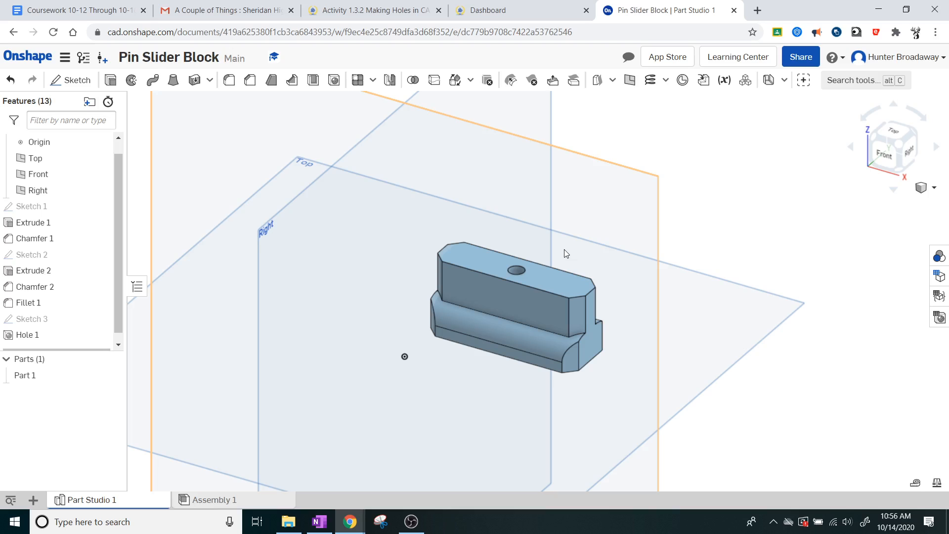
left_click(411, 521)
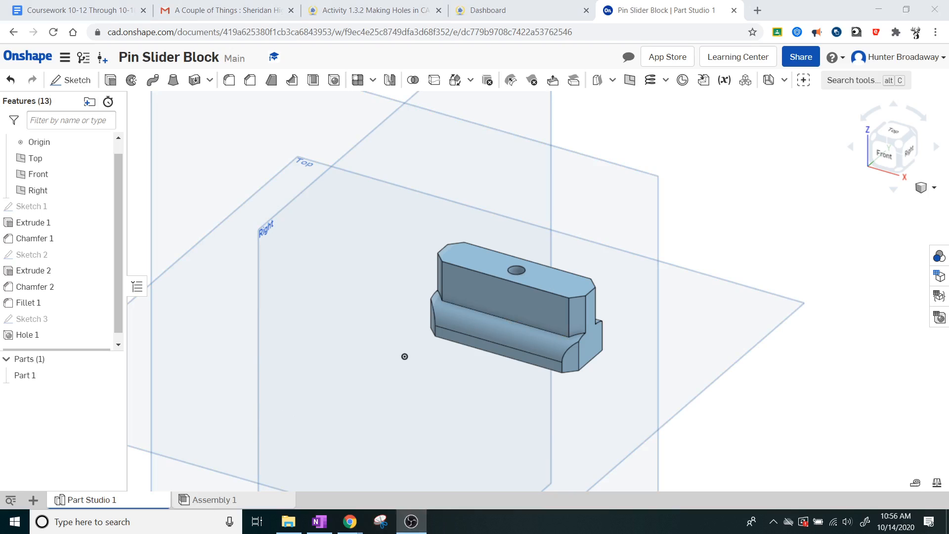